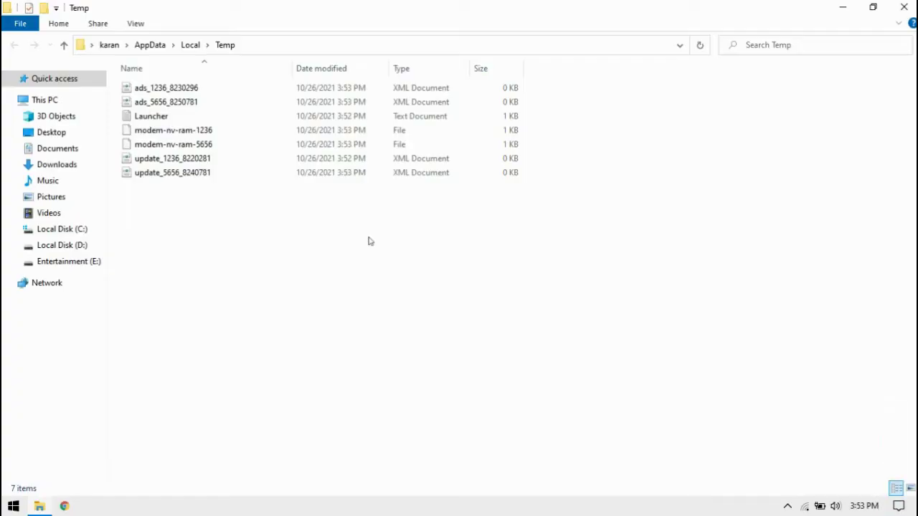
Step: Permanently delete all files in the user's AppData Local Temp folder and close the folder
{"action": "key", "text": "shift+Delete"}
{"action": "key", "text": "Return"}
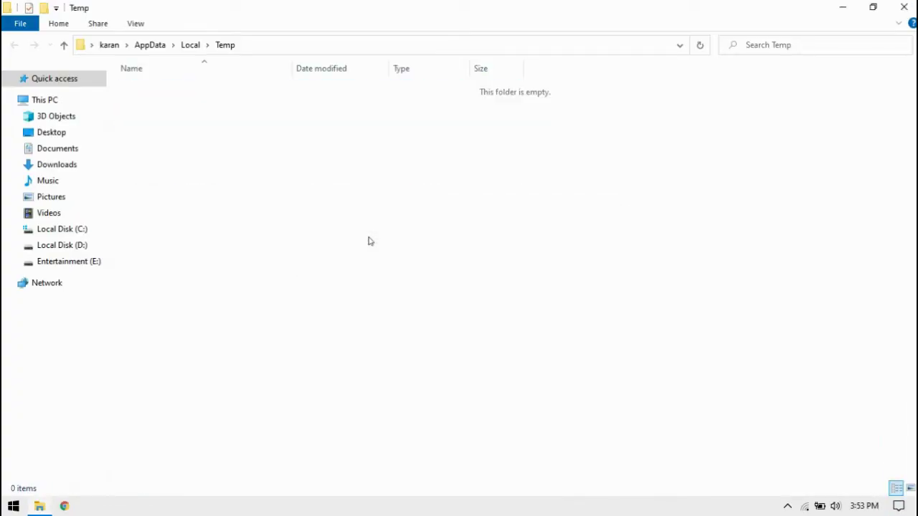
{"action": "left_click", "coordinate": [903, 7]}
Step: Open the Windows Temp folder by running "temp" and permanently delete everything in it
{"action": "key", "text": "super+r"}
{"action": "type", "text": "t"}
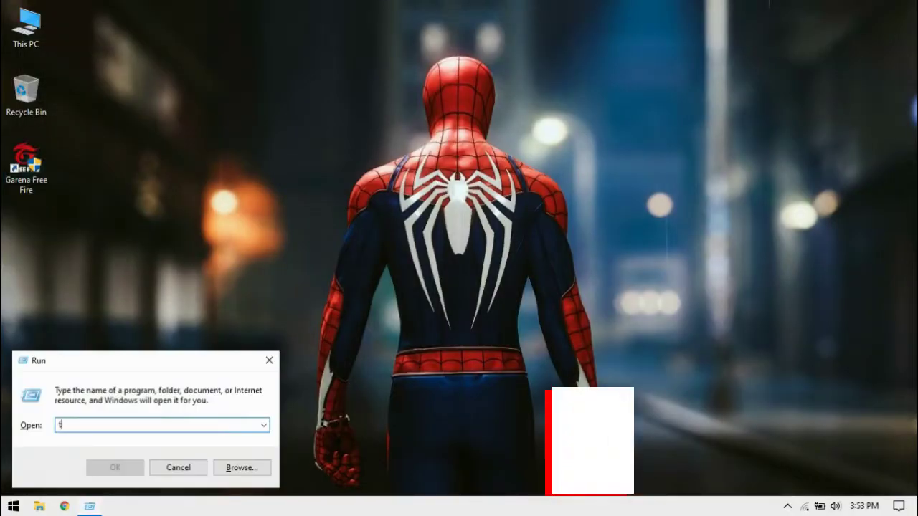
{"action": "type", "text": "emp"}
{"action": "key", "text": "Return"}
{"action": "key", "text": "ctrl+a"}
{"action": "key", "text": "shift+Delete"}
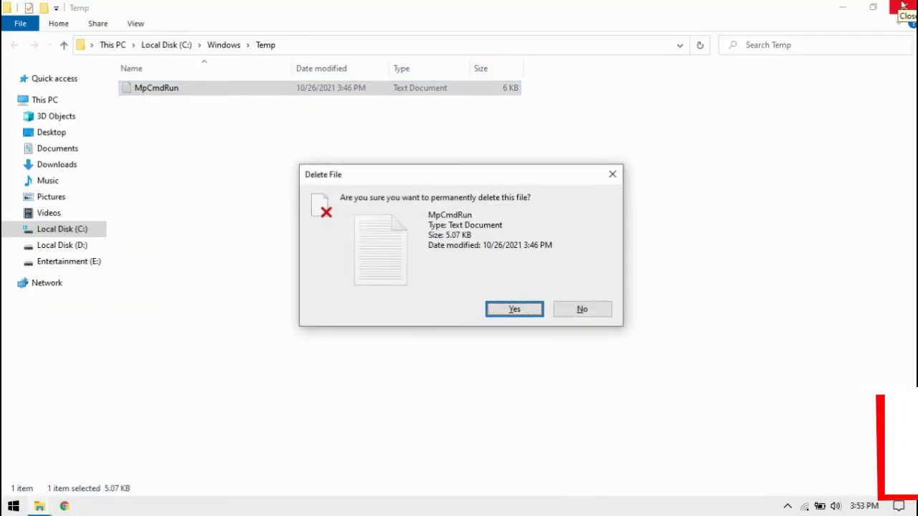
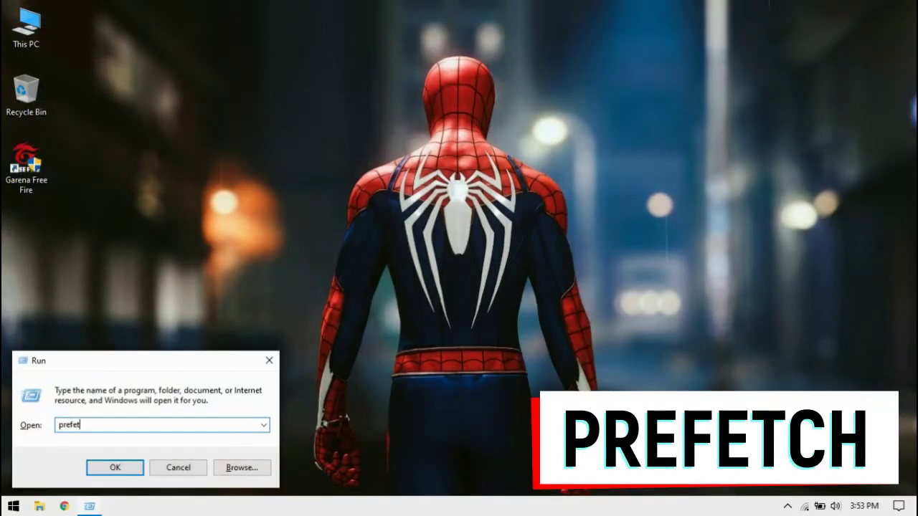
Step: Open the Windows prefetch folder by running "prefetch" and permanently delete its contents, skipping the file in use
{"action": "key", "text": "Return"}
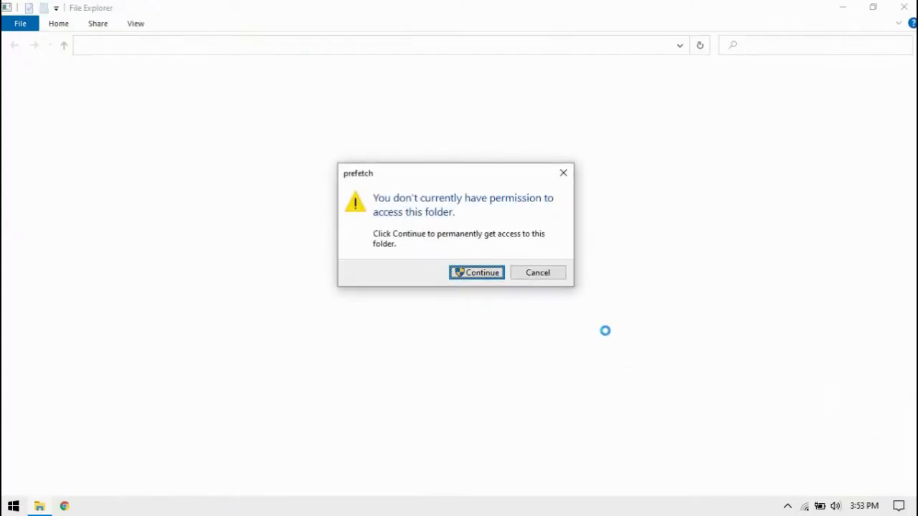
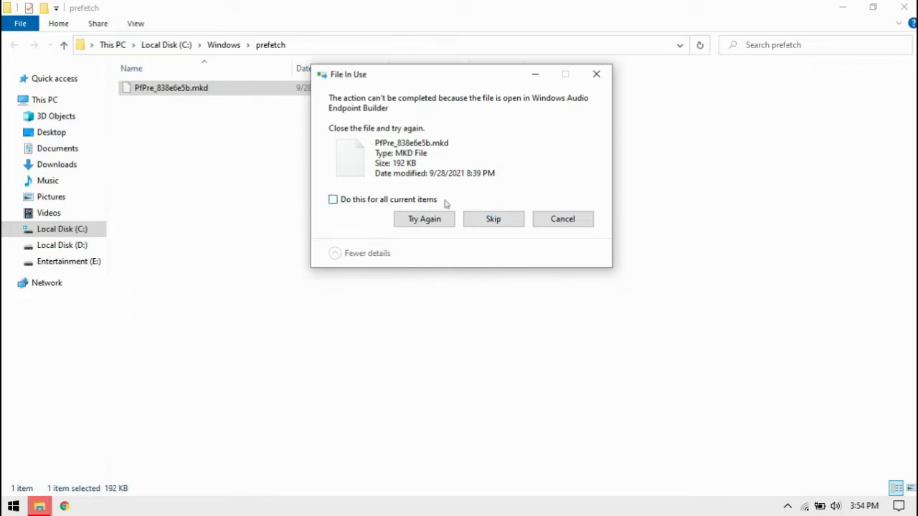
{"action": "left_click", "coordinate": [492, 222]}
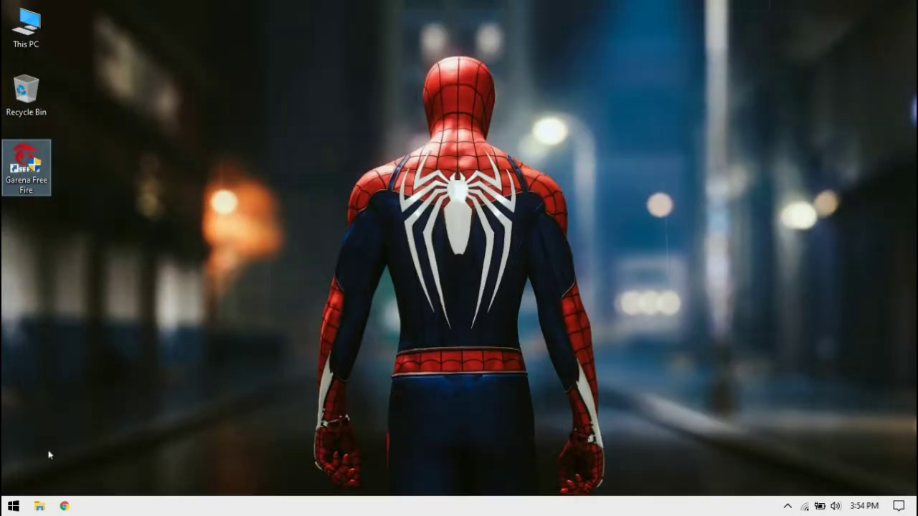
Step: Open the properties of Local Disk (C:) and start Disk Cleanup for that drive
{"action": "left_click", "coordinate": [40, 506]}
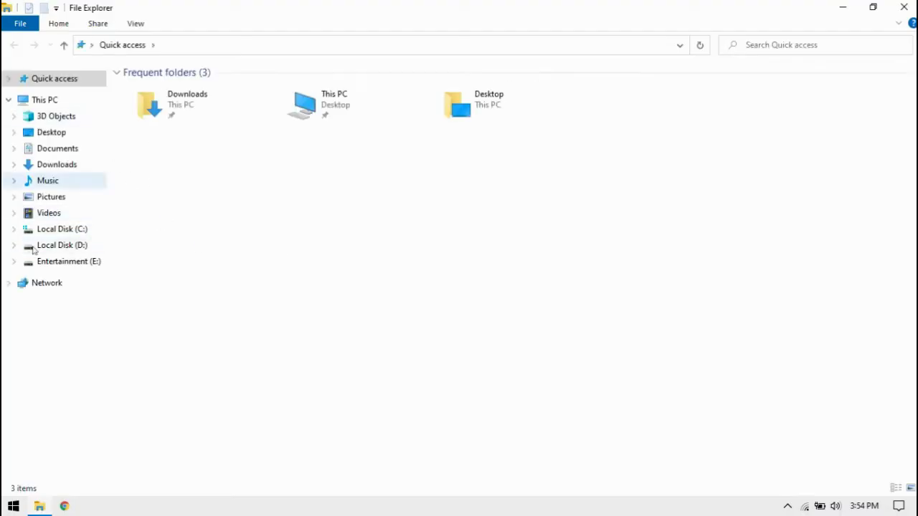
{"action": "left_click", "coordinate": [72, 230]}
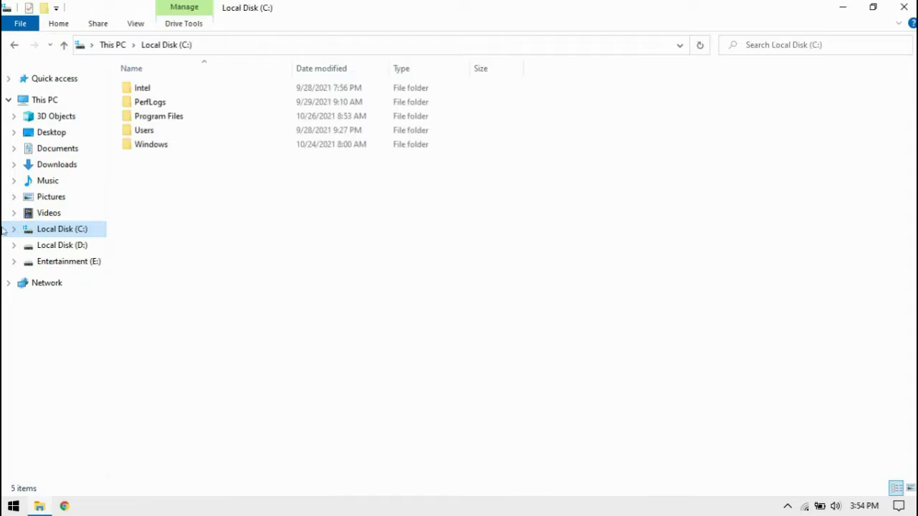
{"action": "right_click", "coordinate": [64, 228]}
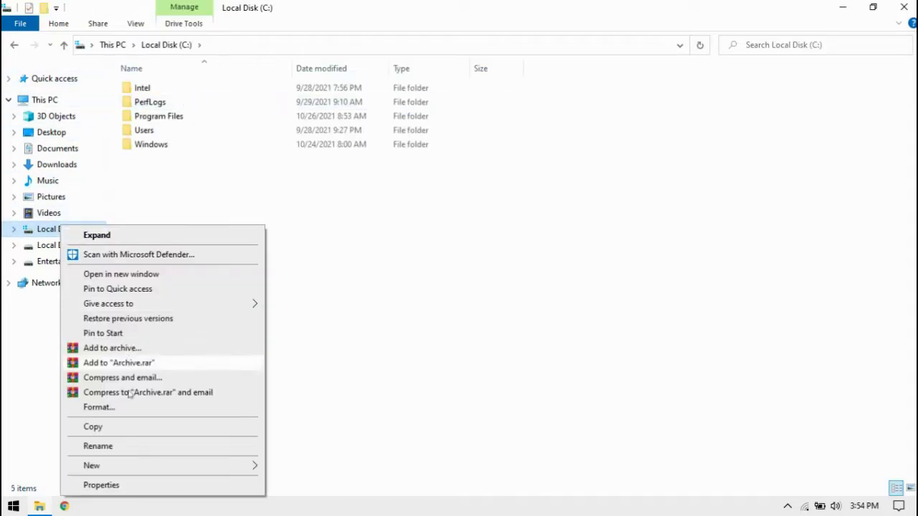
{"action": "left_click", "coordinate": [100, 486]}
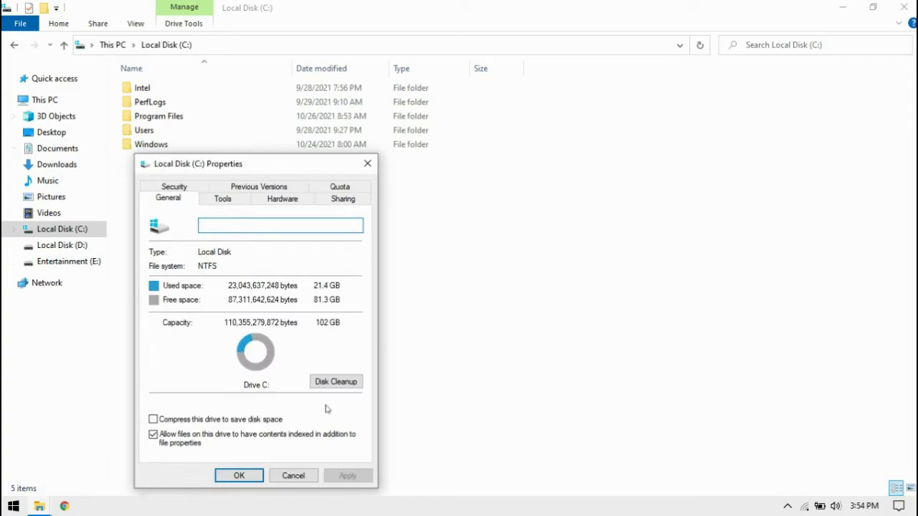
{"action": "left_click", "coordinate": [332, 380]}
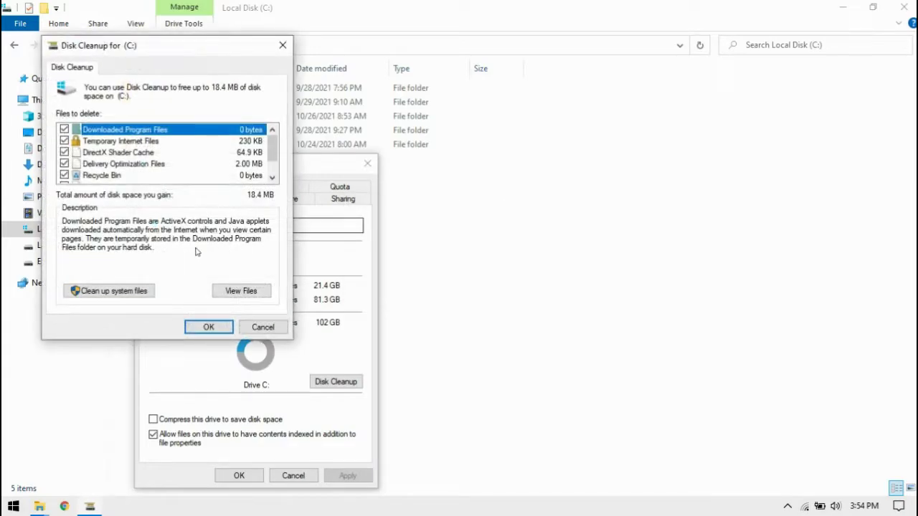
Step: Include system files in the C: drive cleanup, permanently delete the checked file categories, and close the drive's windows
{"action": "left_click", "coordinate": [119, 291]}
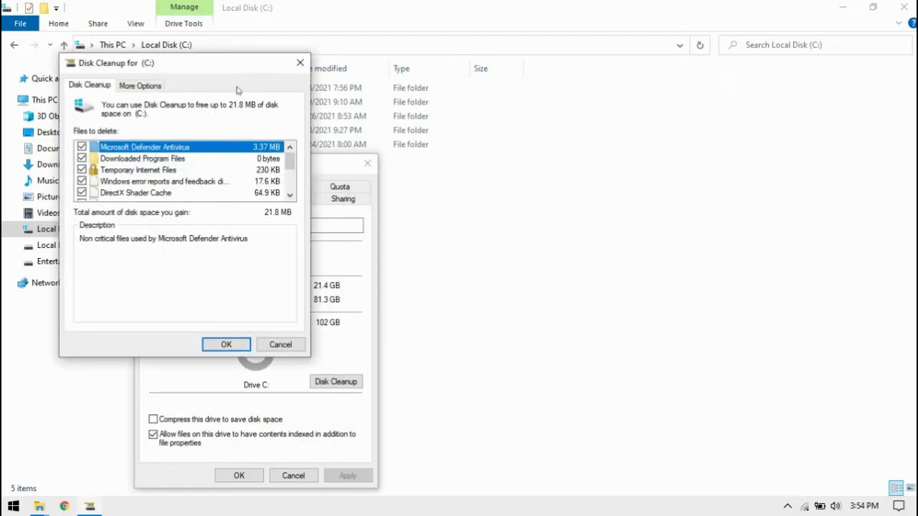
{"action": "left_click_drag", "start_coordinate": [292, 159], "coordinate": [292, 185]}
{"action": "left_click", "coordinate": [215, 345]}
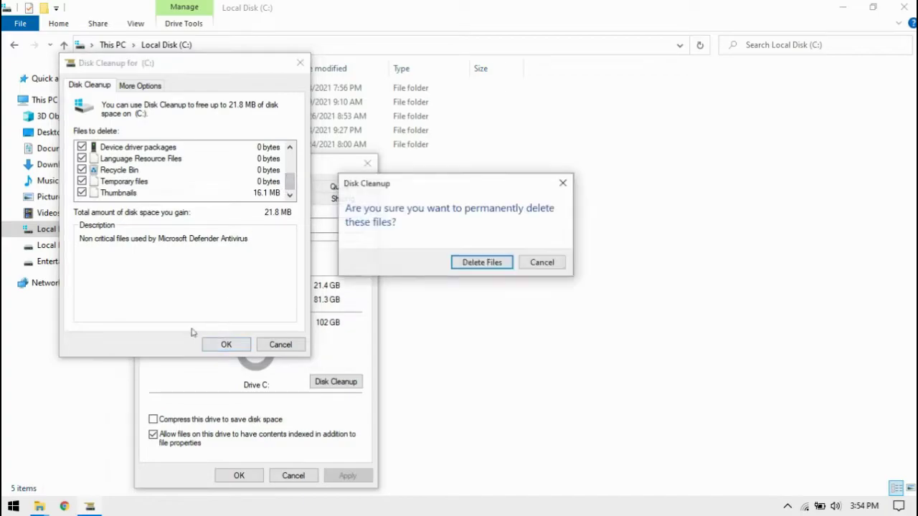
{"action": "left_click", "coordinate": [482, 263]}
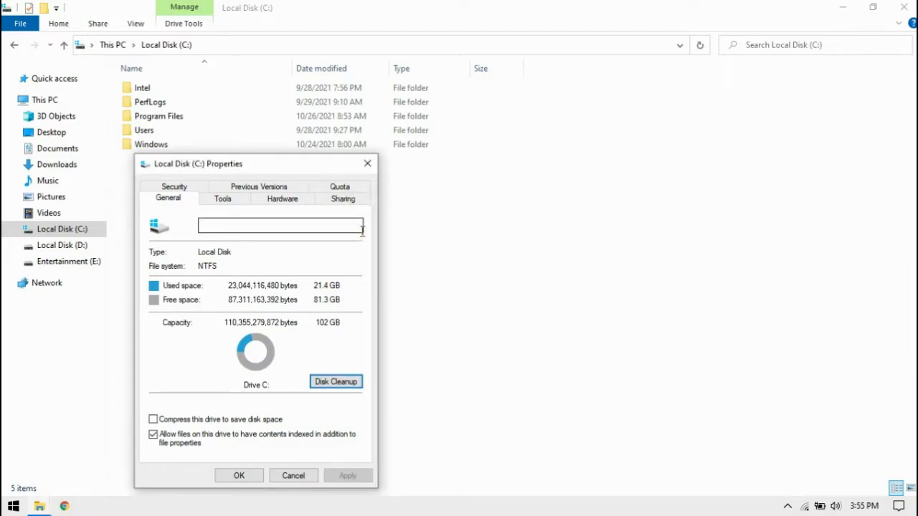
{"action": "left_click", "coordinate": [368, 164]}
{"action": "left_click", "coordinate": [902, 6]}
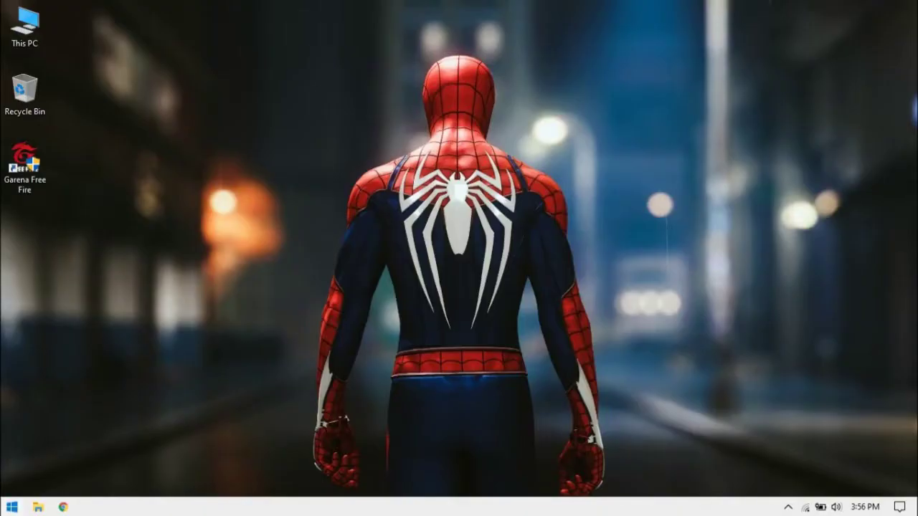
Step: Open the Windows Privacy settings and turn off the General privacy options, including app launch tracking
{"action": "left_click", "coordinate": [11, 506]}
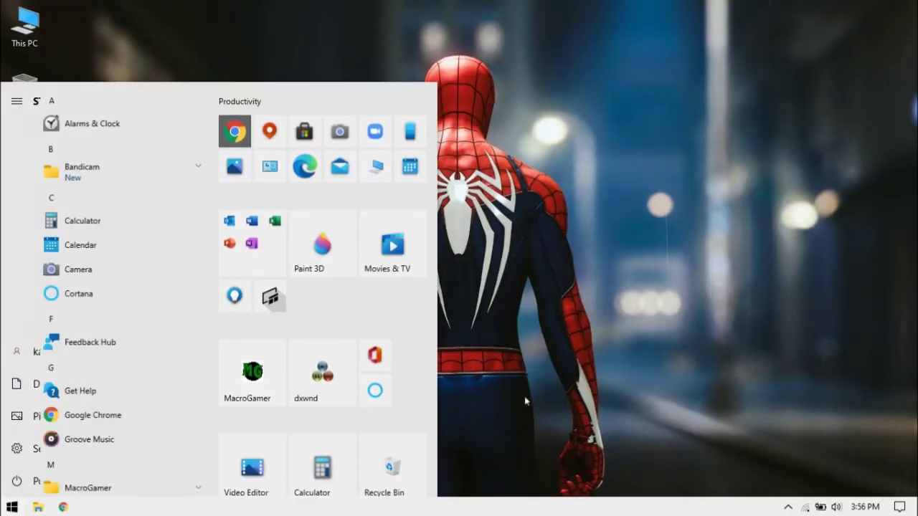
{"action": "left_click", "coordinate": [13, 447]}
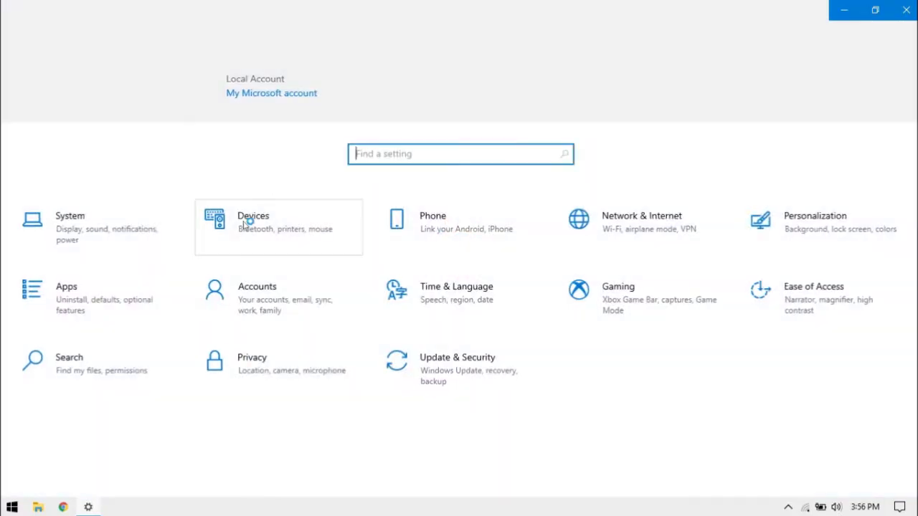
{"action": "left_click", "coordinate": [280, 374]}
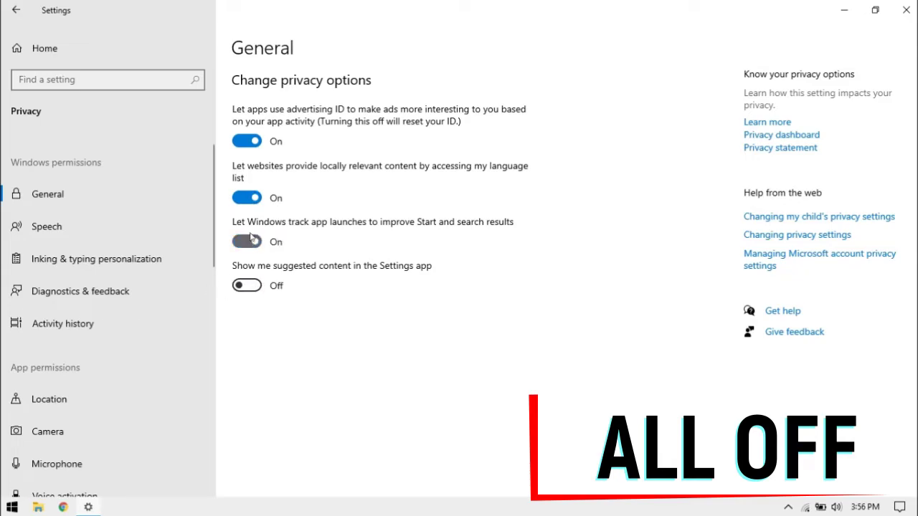
{"action": "left_click", "coordinate": [277, 246]}
Step: Check the Speech privacy page and turn off Inking & typing personalization
{"action": "left_click", "coordinate": [143, 231]}
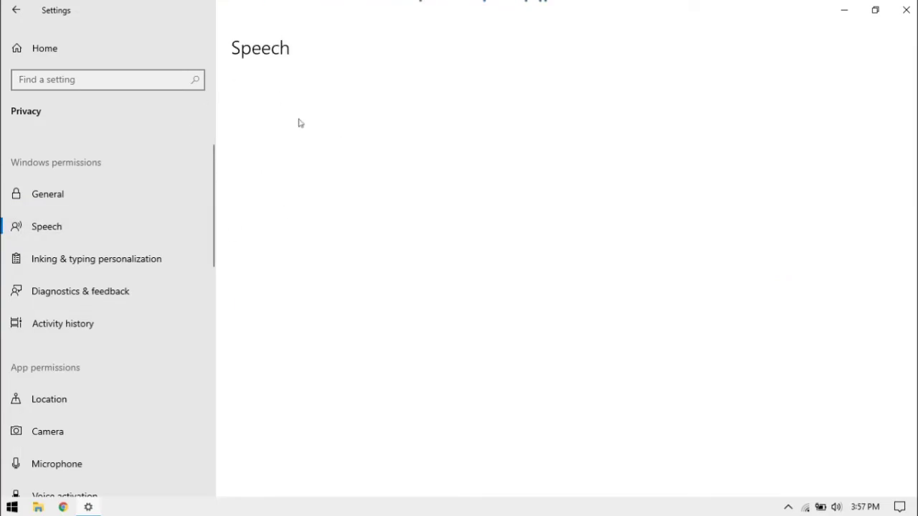
{"action": "left_click", "coordinate": [133, 260]}
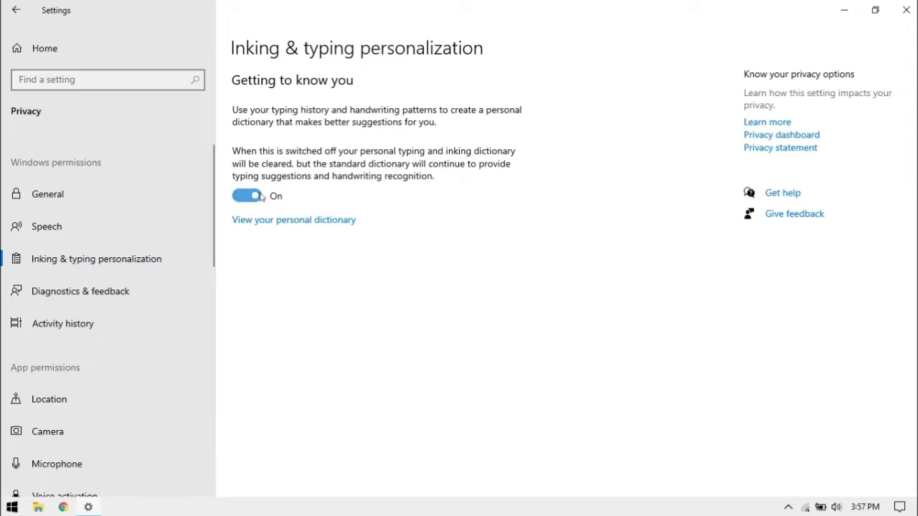
{"action": "left_click", "coordinate": [244, 203]}
Step: Review the Diagnostics & feedback options and the Activity history privacy settings
{"action": "left_click", "coordinate": [129, 306]}
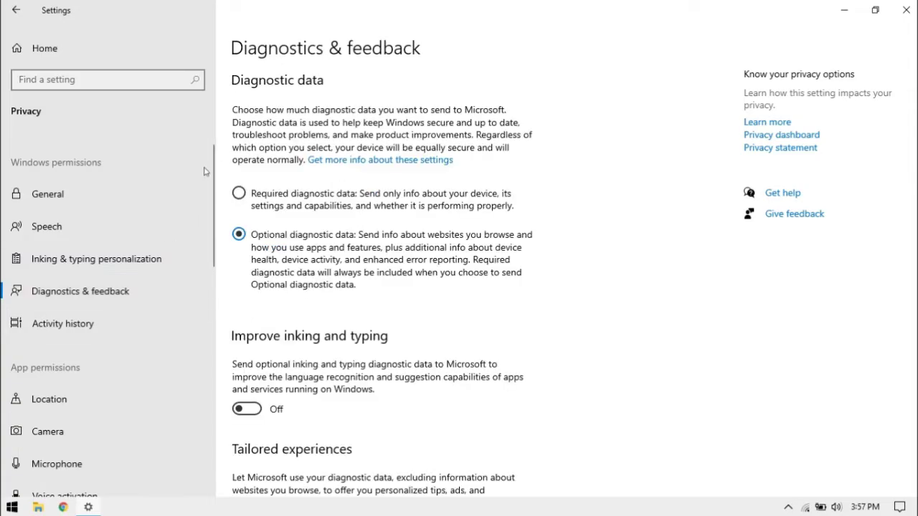
{"action": "scroll", "coordinate": [312, 244], "scroll_direction": "down", "scroll_amount": 8}
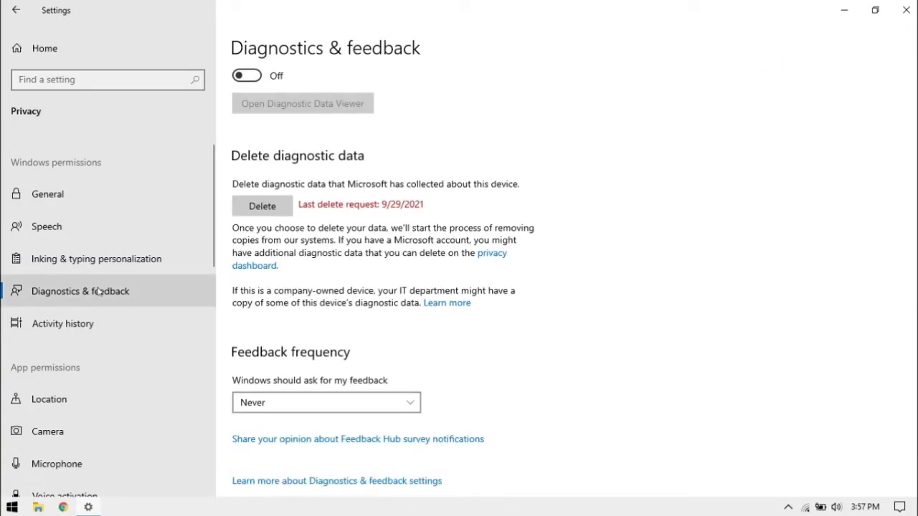
{"action": "left_click", "coordinate": [198, 323]}
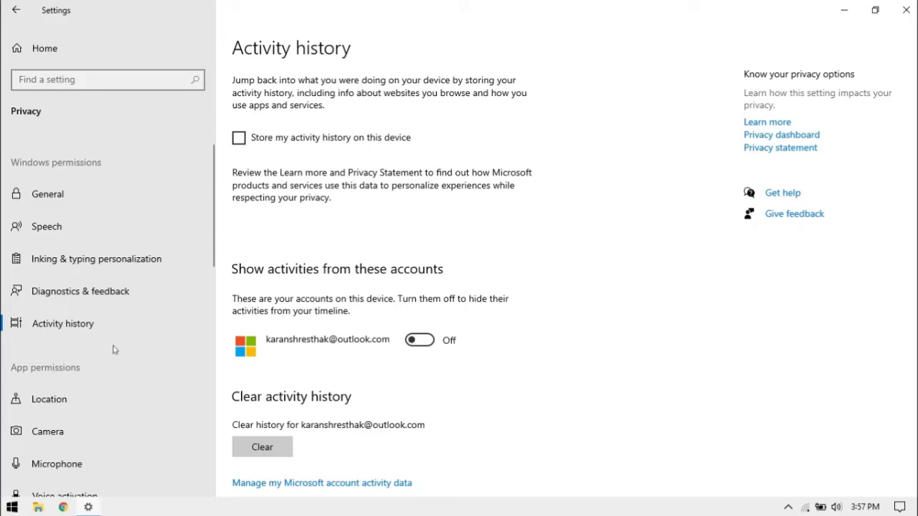
Step: Open the Background apps permissions and switch letting apps run in the background on and back off
{"action": "scroll", "coordinate": [113, 318], "scroll_direction": "down", "scroll_amount": 5}
{"action": "scroll", "coordinate": [58, 280], "scroll_direction": "down", "scroll_amount": 5}
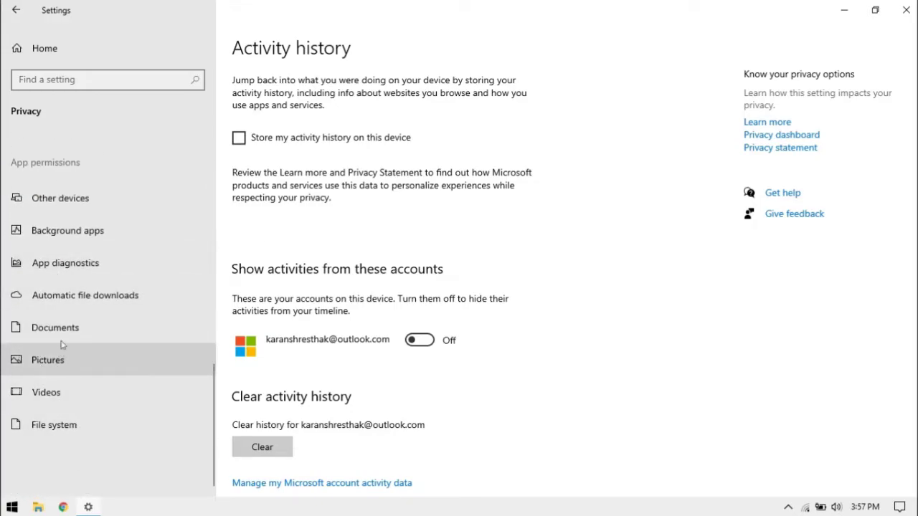
{"action": "scroll", "coordinate": [63, 344], "scroll_direction": "up", "scroll_amount": 3}
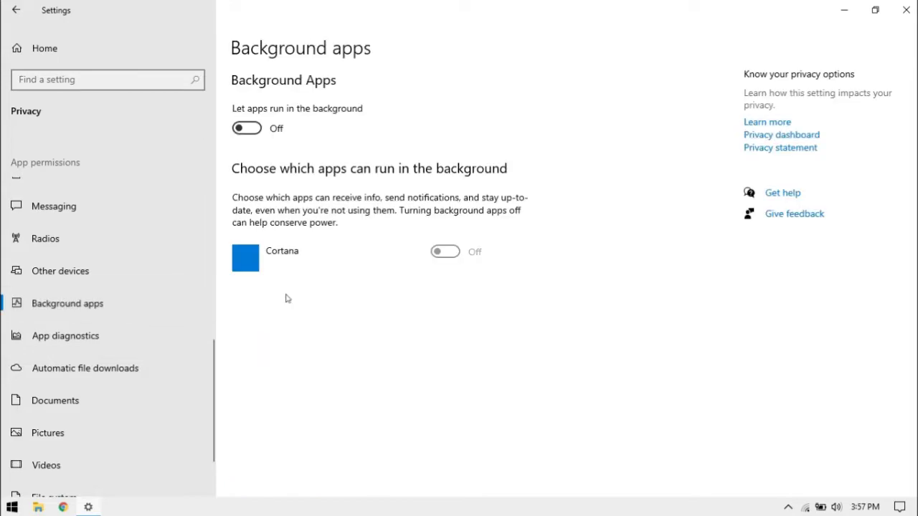
{"action": "left_click", "coordinate": [242, 129]}
{"action": "left_click", "coordinate": [242, 128]}
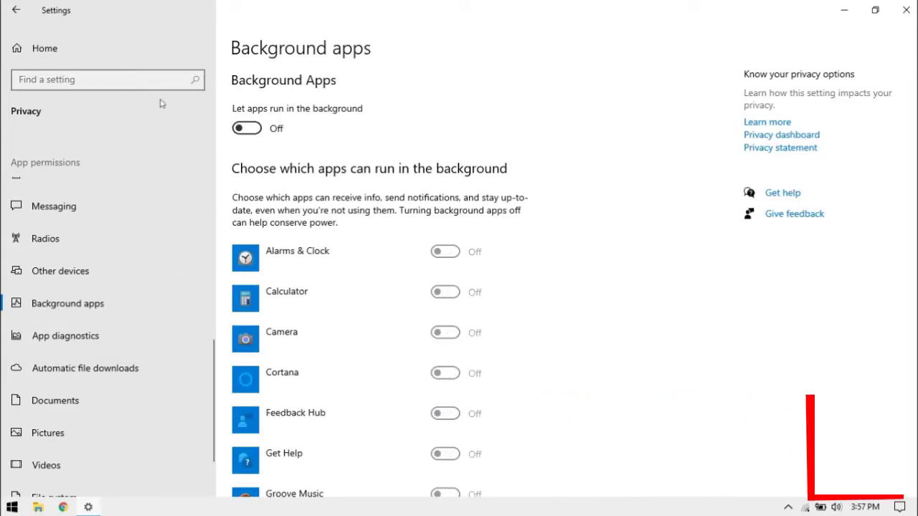
Step: Check the Radios and Email app permissions, and close Settings
{"action": "scroll", "coordinate": [58, 301], "scroll_direction": "up", "scroll_amount": 3}
{"action": "left_click", "coordinate": [172, 340]}
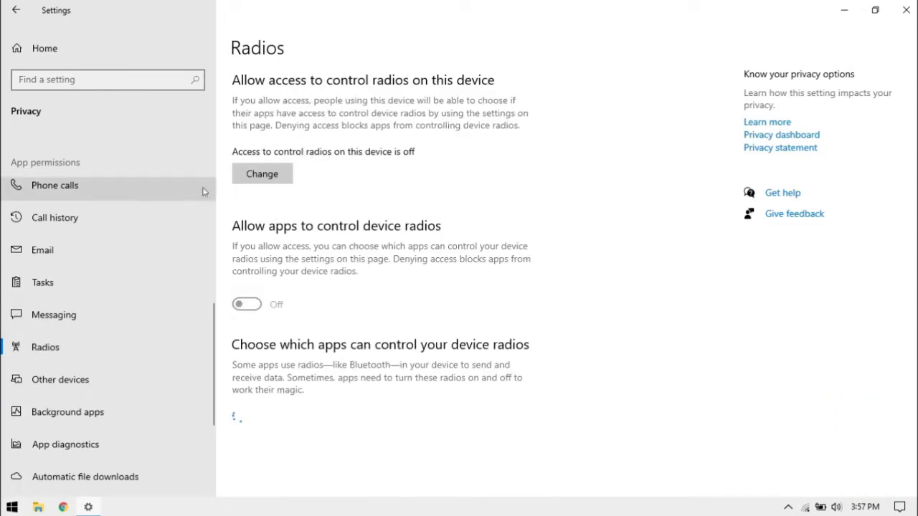
{"action": "left_click", "coordinate": [139, 248]}
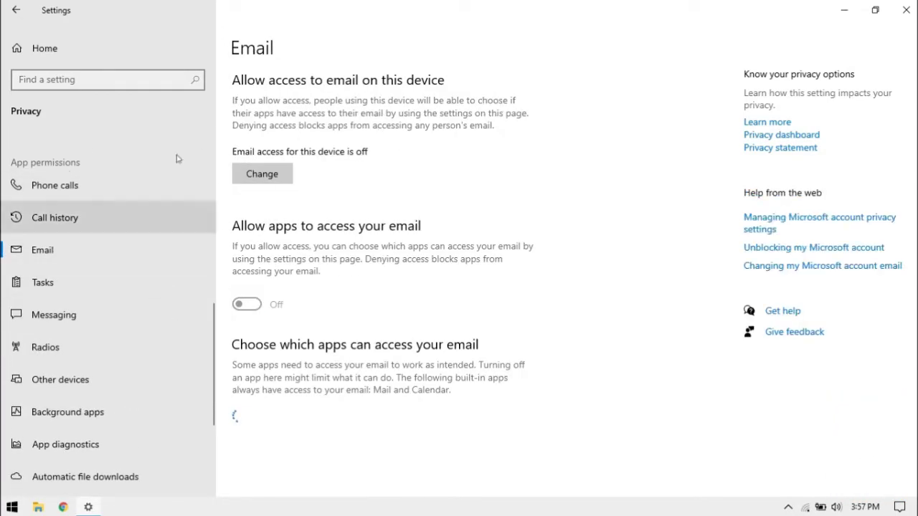
{"action": "left_click", "coordinate": [906, 10]}
{"action": "right_click", "coordinate": [302, 198]}
{"action": "left_click", "coordinate": [345, 236]}
{"action": "right_click", "coordinate": [311, 198]}
{"action": "left_click", "coordinate": [352, 237]}
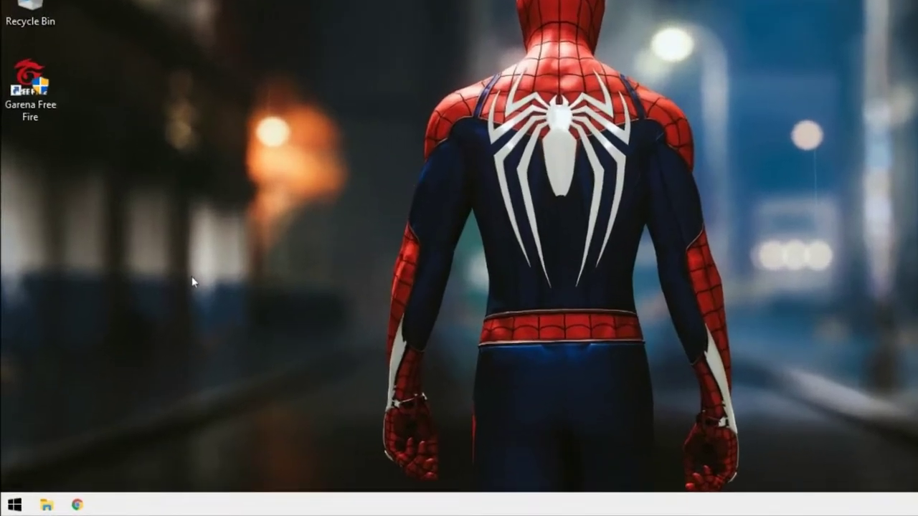
Step: Open the Registry Editor by running regedit
{"action": "key", "text": "super+r"}
{"action": "type", "text": "re"}
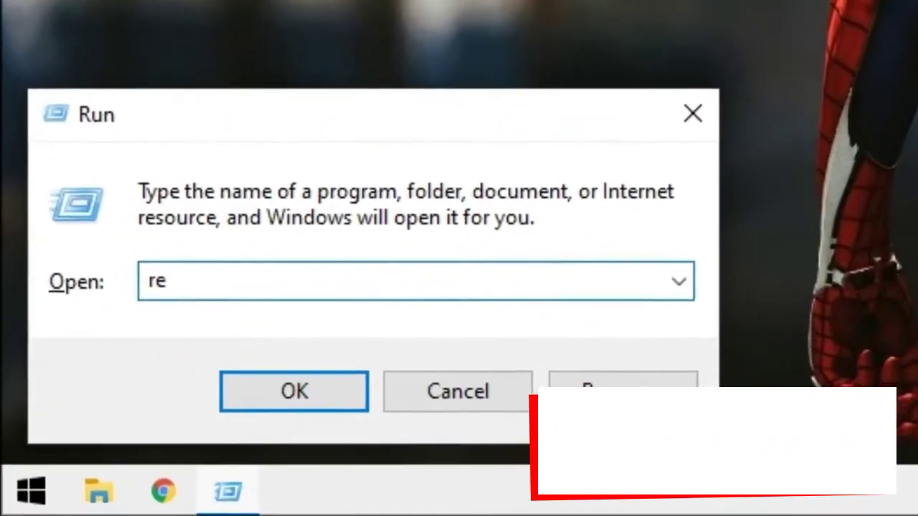
{"action": "type", "text": "gedit"}
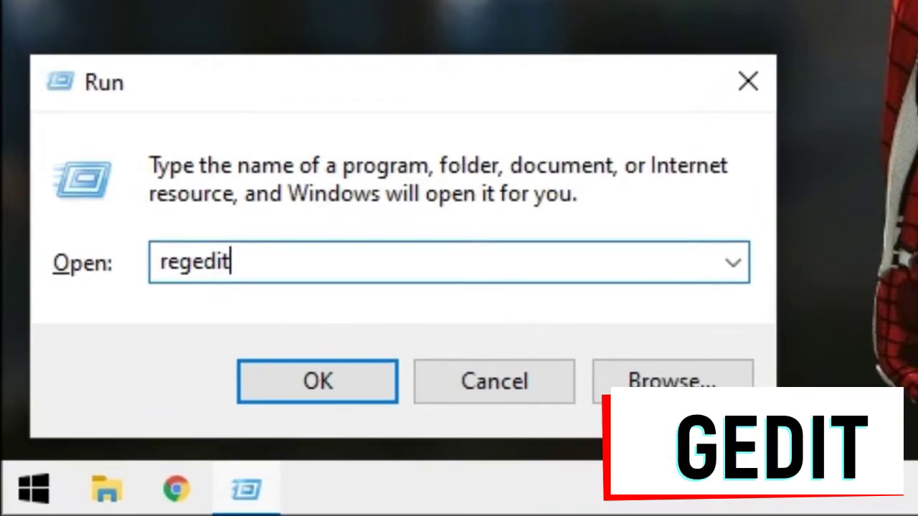
{"action": "key", "text": "Return"}
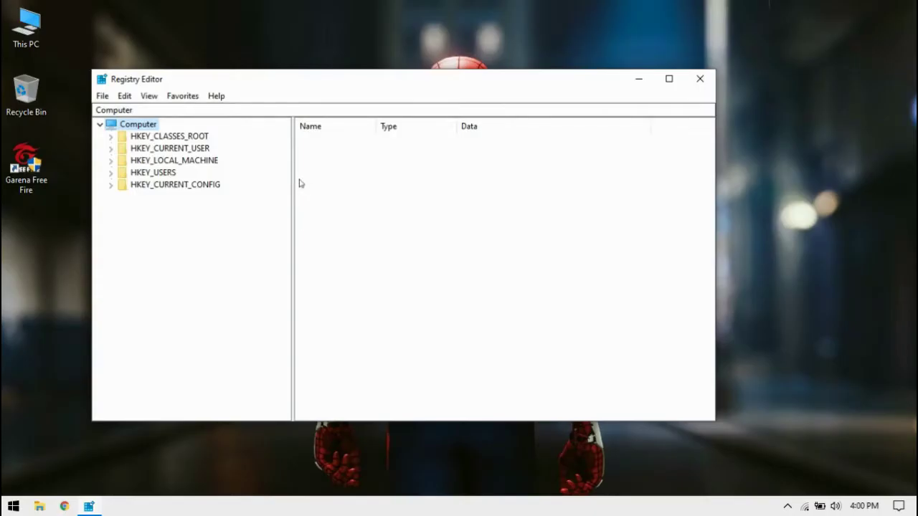
Step: Go to the registry key HKEY_CURRENT_USER\SOFTWARE\SmartGaGa\ProjectTitan
{"action": "left_click", "coordinate": [137, 149]}
{"action": "left_click", "coordinate": [110, 148]}
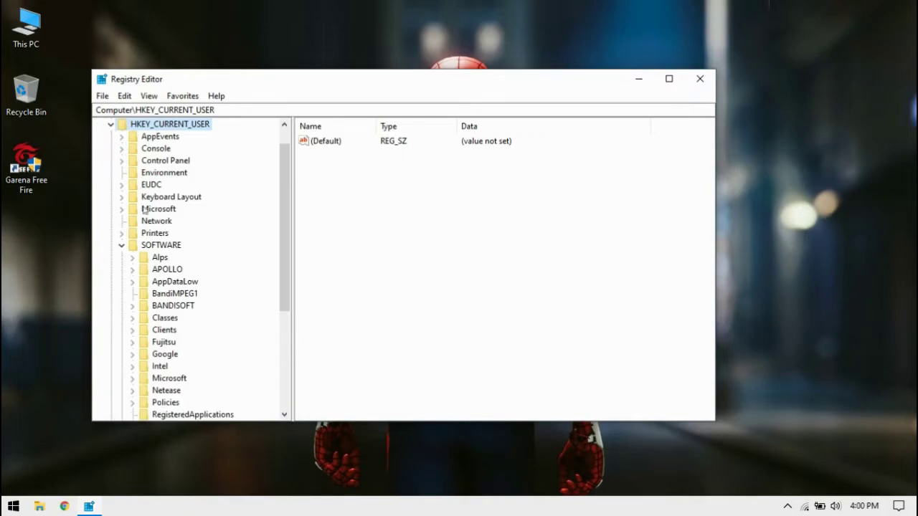
{"action": "left_click", "coordinate": [154, 245]}
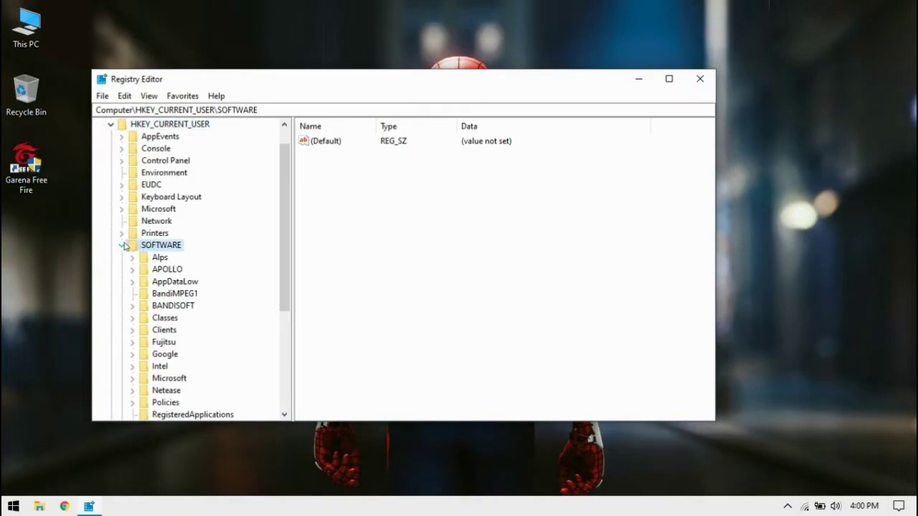
{"action": "left_click", "coordinate": [122, 246]}
{"action": "left_click", "coordinate": [121, 269]}
{"action": "scroll", "coordinate": [136, 276], "scroll_direction": "down", "scroll_amount": 1}
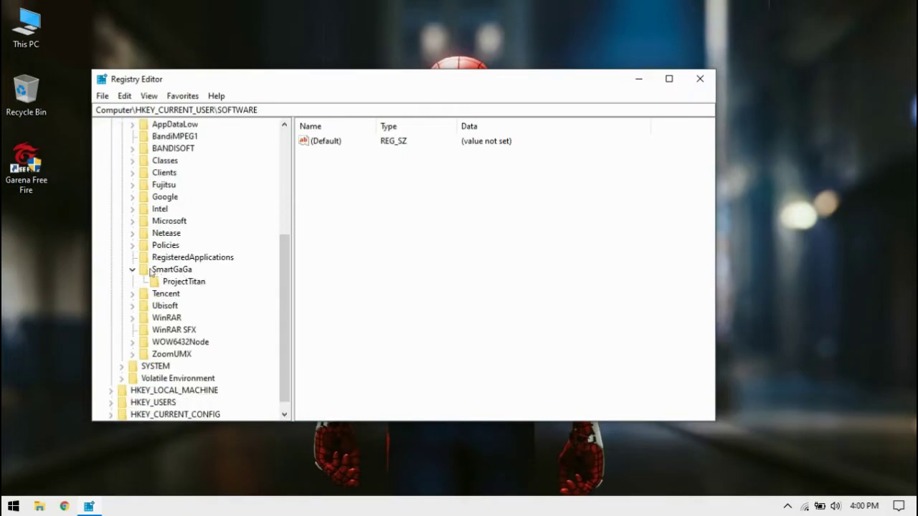
{"action": "left_click", "coordinate": [157, 271]}
{"action": "left_click", "coordinate": [160, 280]}
{"action": "left_click", "coordinate": [132, 270]}
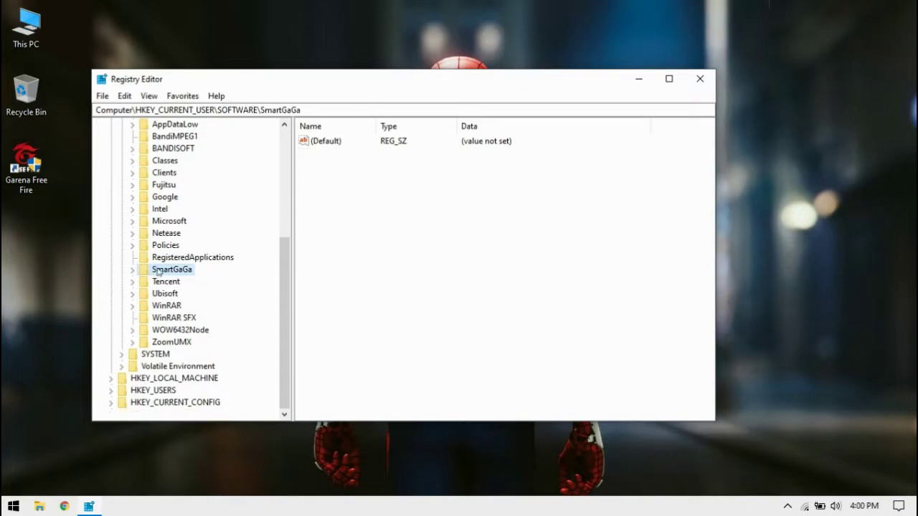
{"action": "left_click", "coordinate": [132, 271]}
{"action": "left_click", "coordinate": [178, 283]}
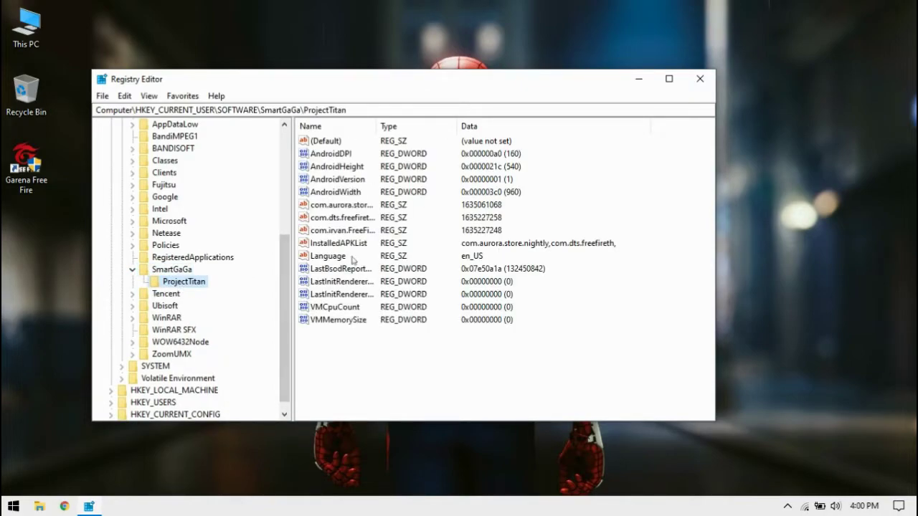
{"action": "right_click", "coordinate": [442, 369]}
{"action": "mouse_move", "coordinate": [469, 375]}
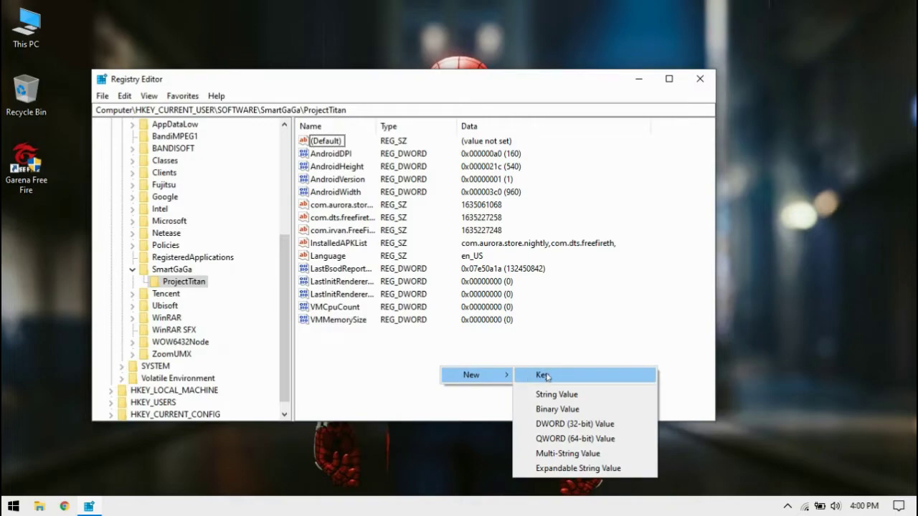
{"action": "left_click", "coordinate": [574, 424]}
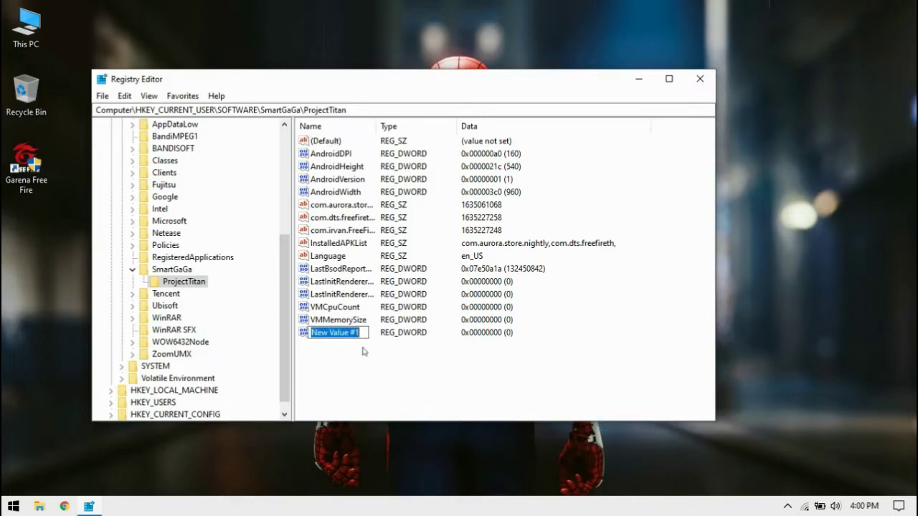
{"action": "key", "text": "BackSpace"}
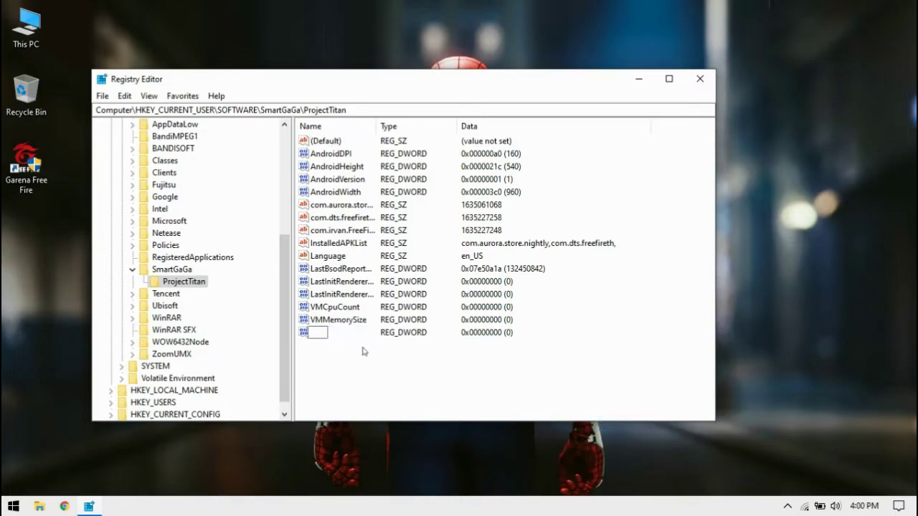
{"action": "type", "text": "F"}
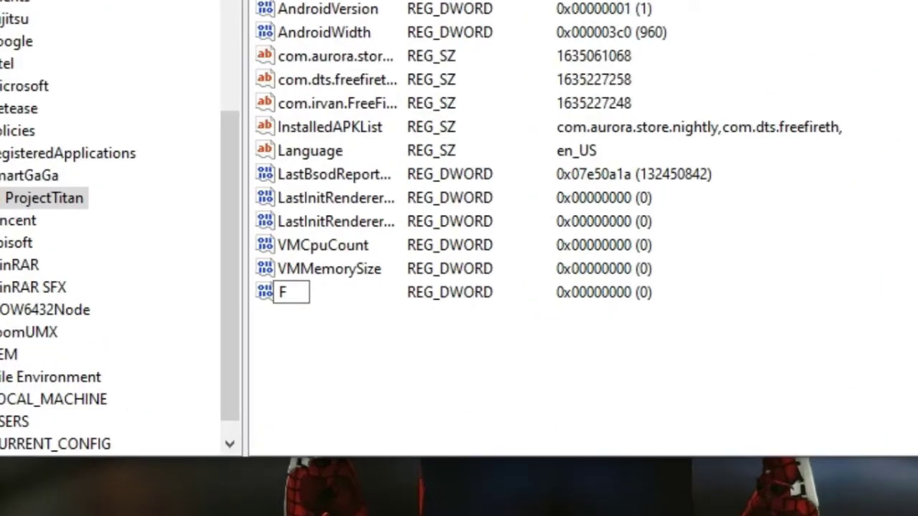
{"action": "type", "text": "**k"}
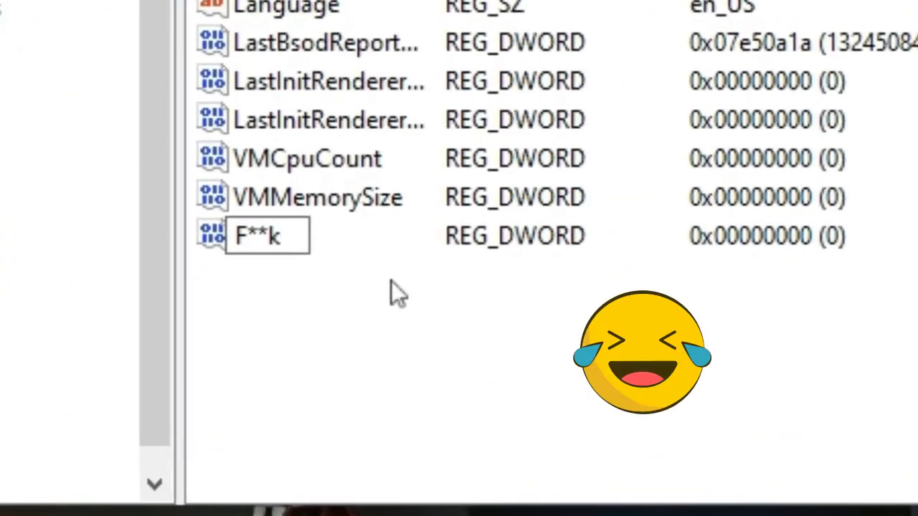
{"action": "key", "text": "Return"}
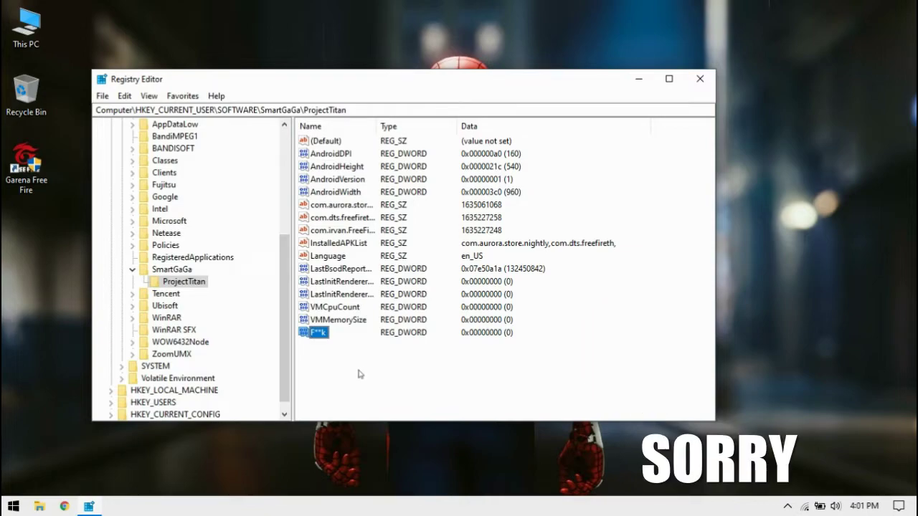
{"action": "right_click", "coordinate": [308, 328]}
{"action": "left_click", "coordinate": [352, 372]}
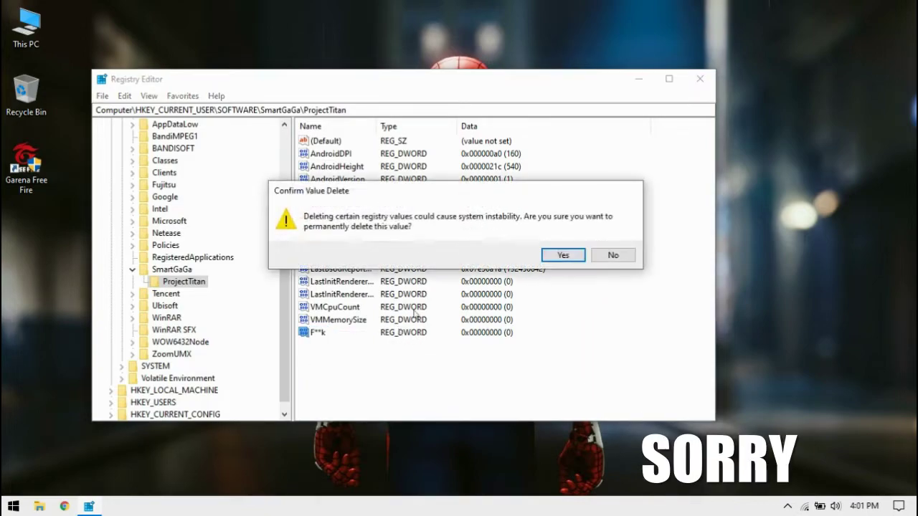
{"action": "left_click", "coordinate": [563, 255]}
Step: Create a new DWORD (32-bit) value named Memory in the ProjectTitan key
{"action": "right_click", "coordinate": [329, 363]}
{"action": "mouse_move", "coordinate": [378, 372]}
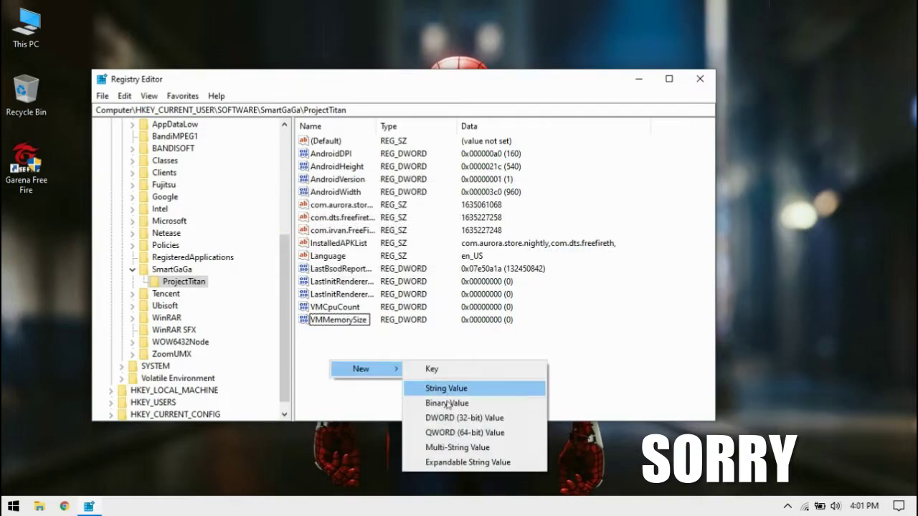
{"action": "left_click", "coordinate": [449, 418]}
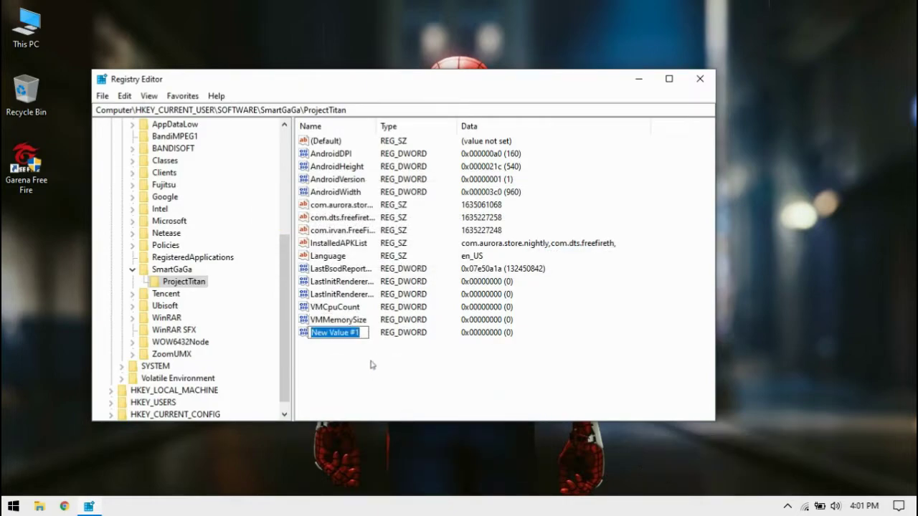
{"action": "type", "text": "M"}
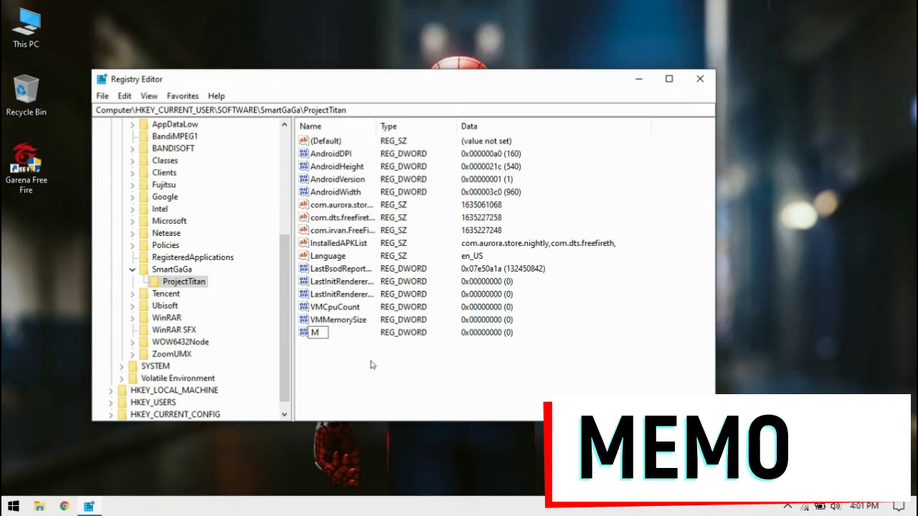
{"action": "type", "text": "emory"}
{"action": "key", "text": "Return"}
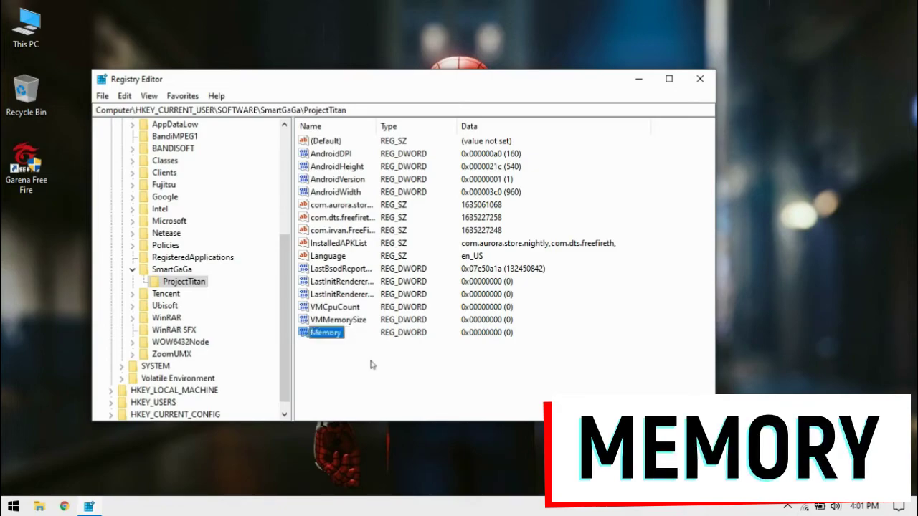
Step: Set the Memory value's data to 500 in hexadecimal
{"action": "right_click", "coordinate": [337, 342]}
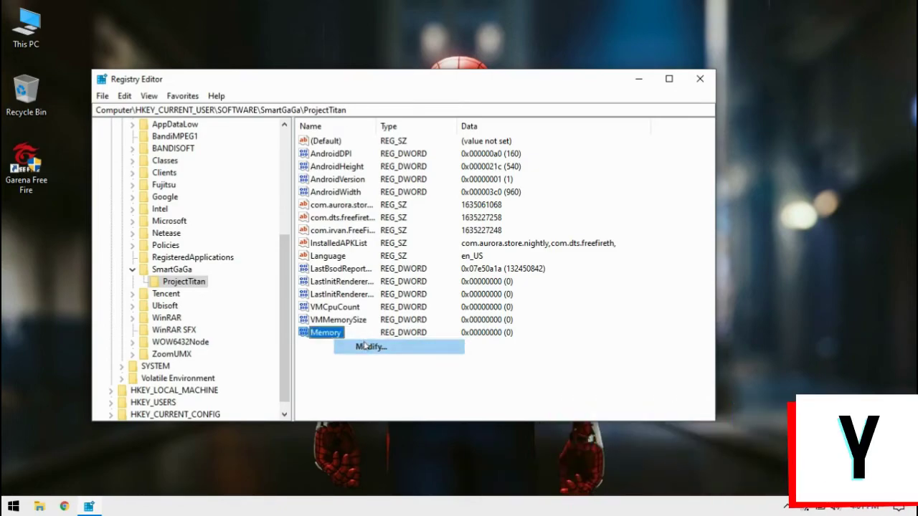
{"action": "left_click", "coordinate": [364, 345]}
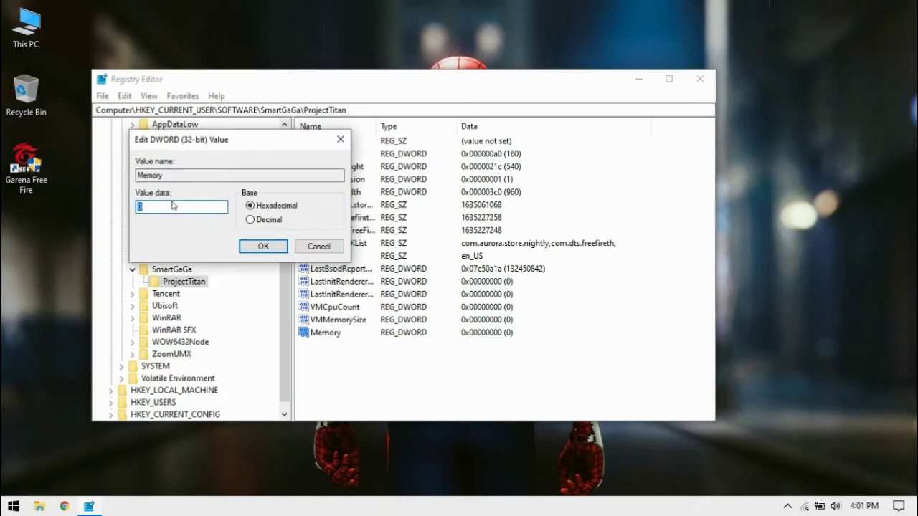
{"action": "type", "text": "500"}
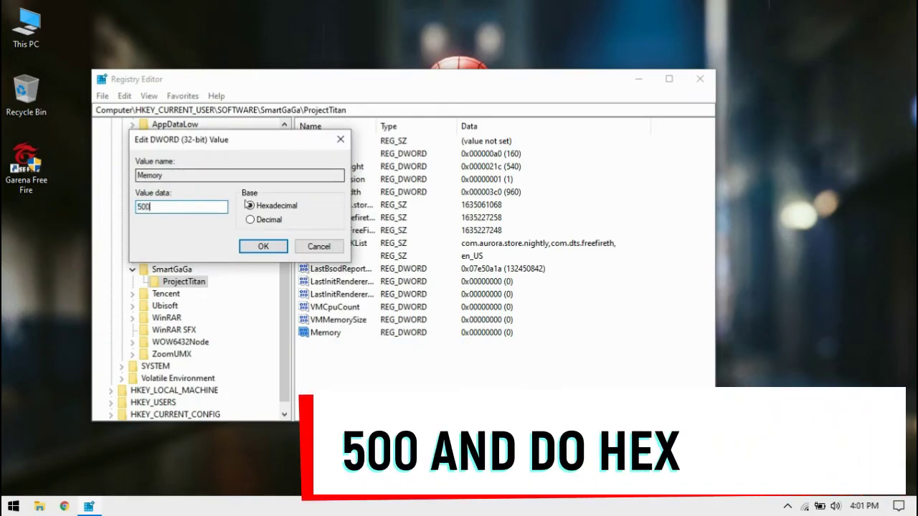
{"action": "left_click", "coordinate": [263, 246]}
Step: Create another DWORD (32-bit) value in the ProjectTitan key and name it DedicatedGraphicsCard
{"action": "right_click", "coordinate": [329, 371]}
{"action": "mouse_move", "coordinate": [360, 382]}
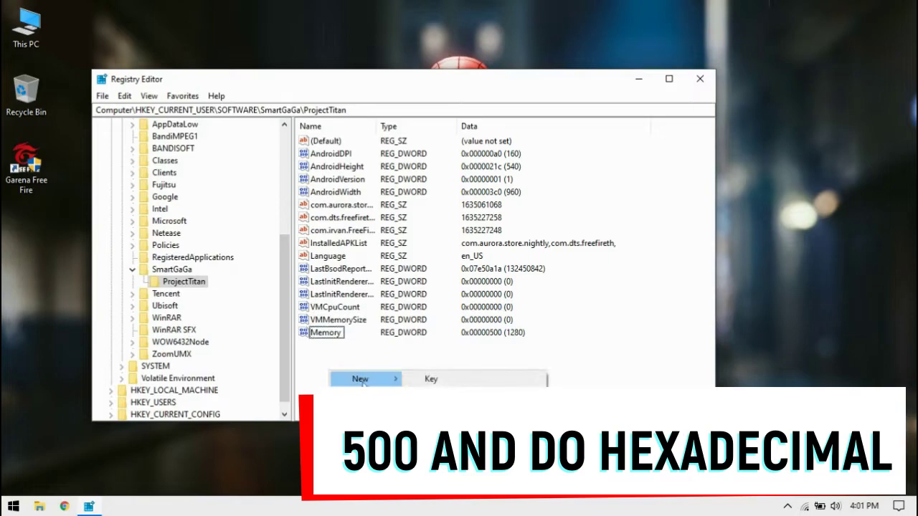
{"action": "left_click", "coordinate": [445, 434]}
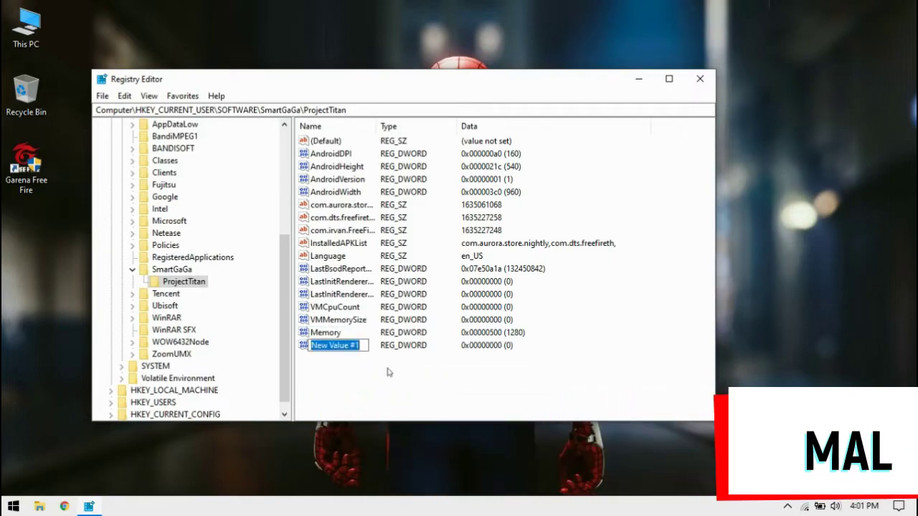
{"action": "type", "text": "DedicatedGr"}
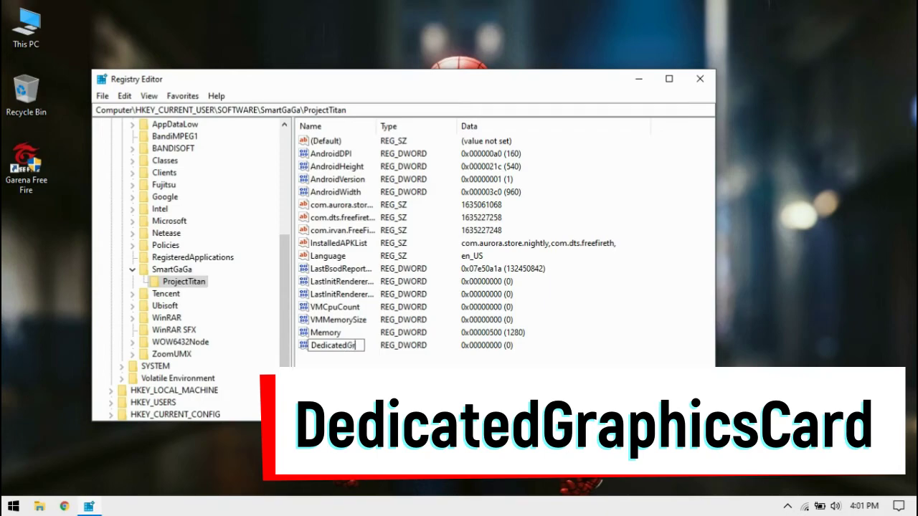
{"action": "type", "text": "aphicsCard"}
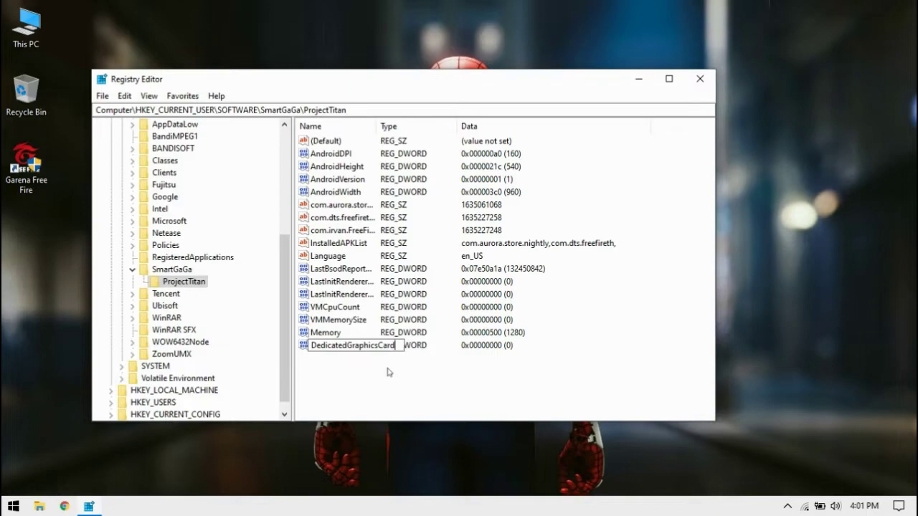
{"action": "key", "text": "Return"}
Step: Set the DedicatedGraphicsCard value's data to 1280 in decimal and close the Registry Editor
{"action": "right_click", "coordinate": [334, 346]}
{"action": "left_click", "coordinate": [358, 351]}
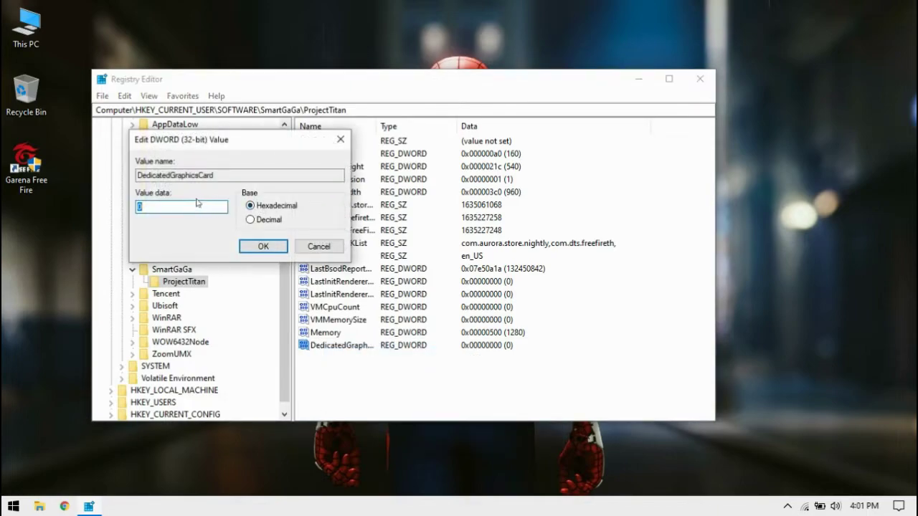
{"action": "left_click", "coordinate": [250, 219]}
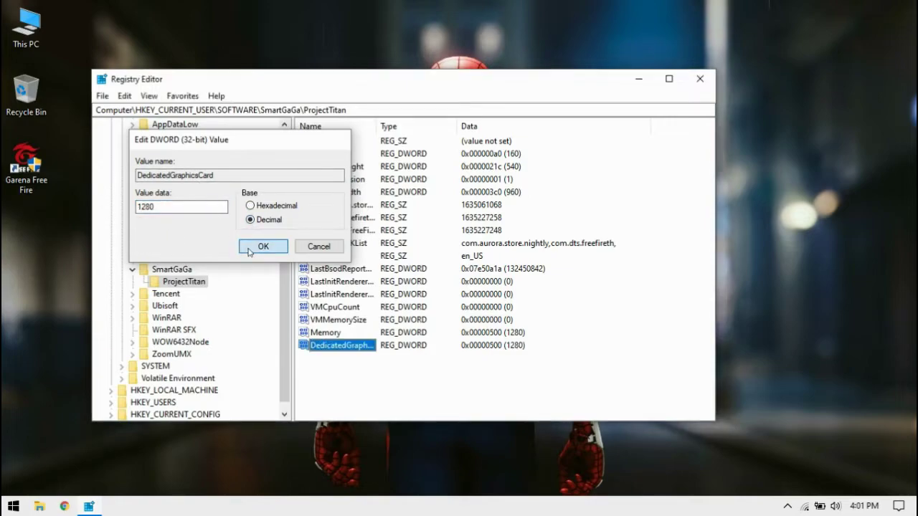
{"action": "left_click", "coordinate": [262, 247]}
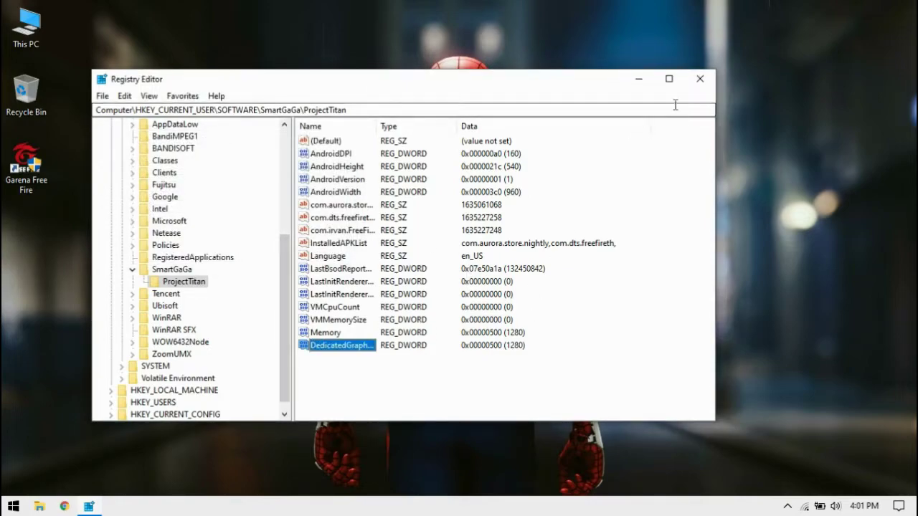
{"action": "left_click", "coordinate": [700, 78]}
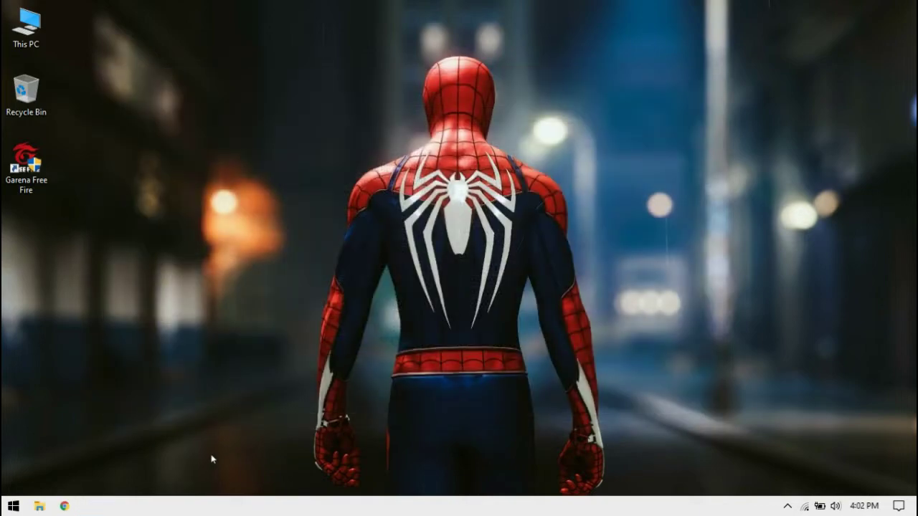
Step: Refresh the desktop twice
{"action": "right_click", "coordinate": [261, 138]}
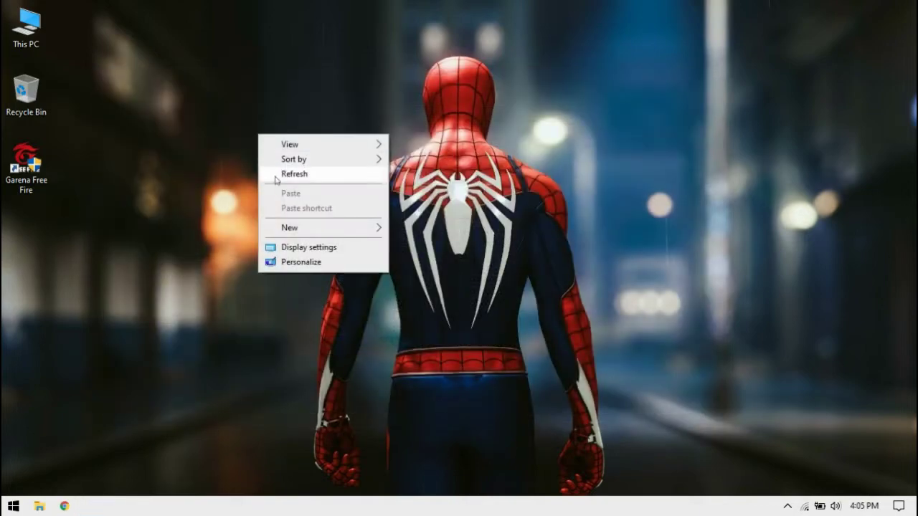
{"action": "left_click", "coordinate": [276, 176]}
{"action": "right_click", "coordinate": [251, 170]}
{"action": "left_click", "coordinate": [287, 212]}
Step: Add ProjectTitan from D:\Garena Smart\ProjectTitan\Engine as a desktop app in the Windows graphics performance settings
{"action": "left_click", "coordinate": [13, 507]}
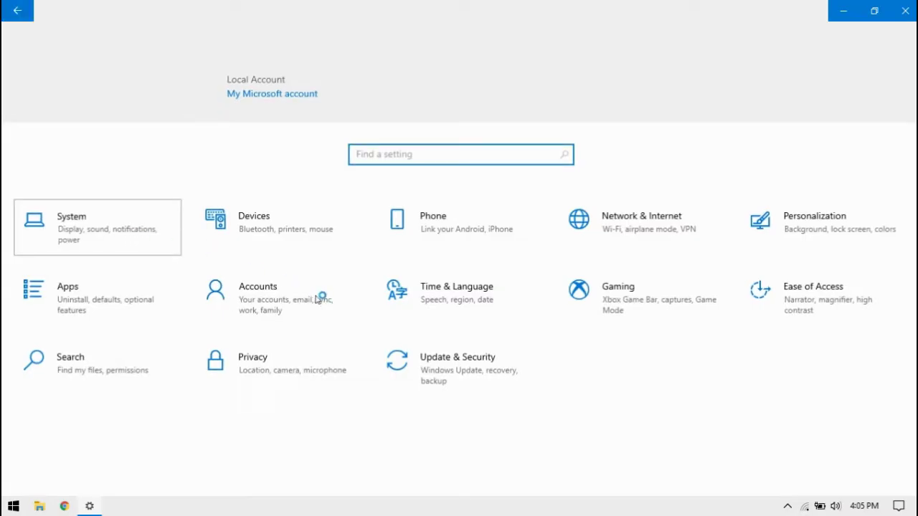
{"action": "scroll", "coordinate": [299, 287], "scroll_direction": "down", "scroll_amount": 3}
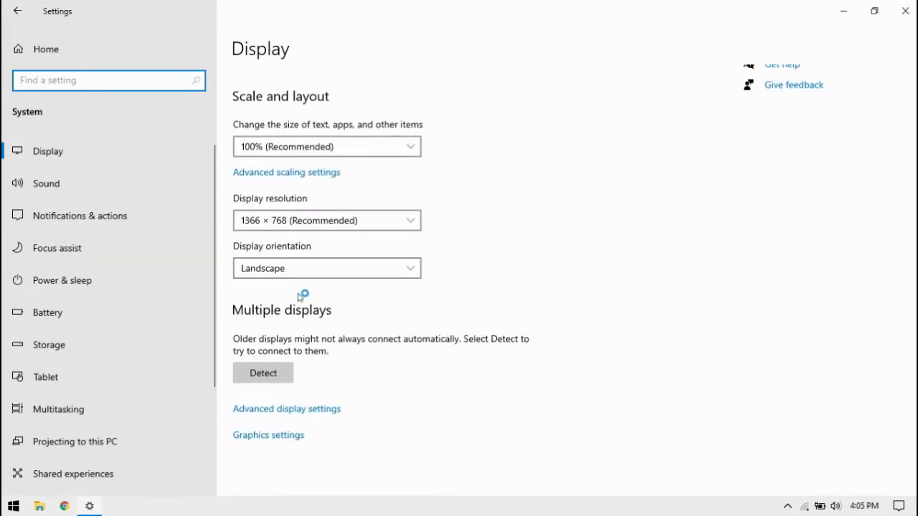
{"action": "left_click", "coordinate": [273, 437]}
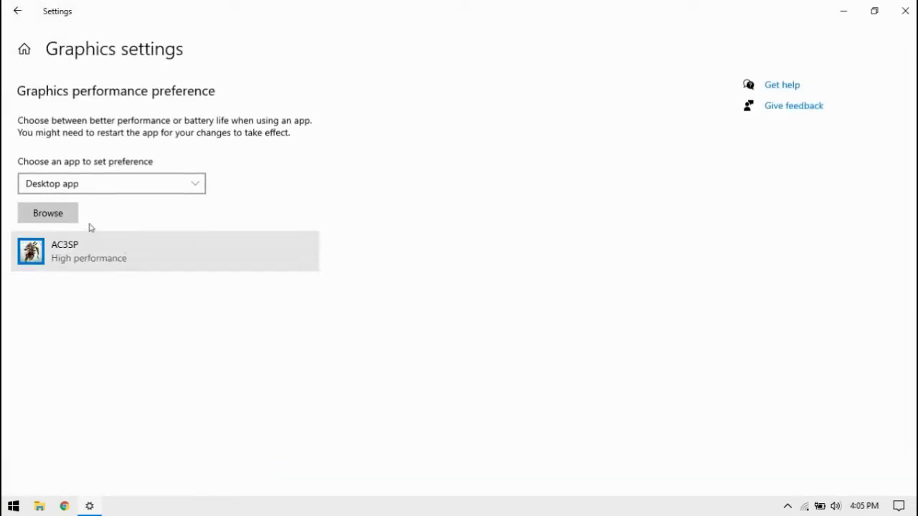
{"action": "left_click", "coordinate": [68, 228]}
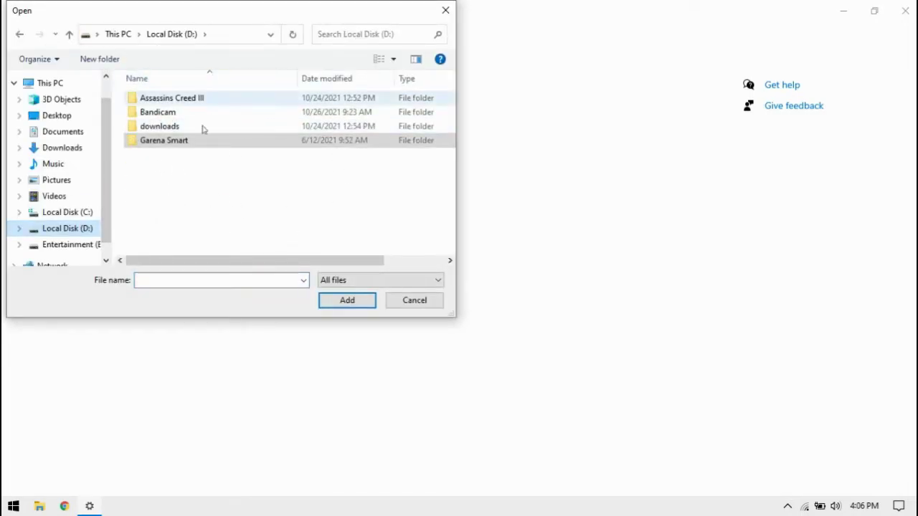
{"action": "double_click", "coordinate": [227, 142]}
{"action": "double_click", "coordinate": [187, 106]}
{"action": "double_click", "coordinate": [162, 140]}
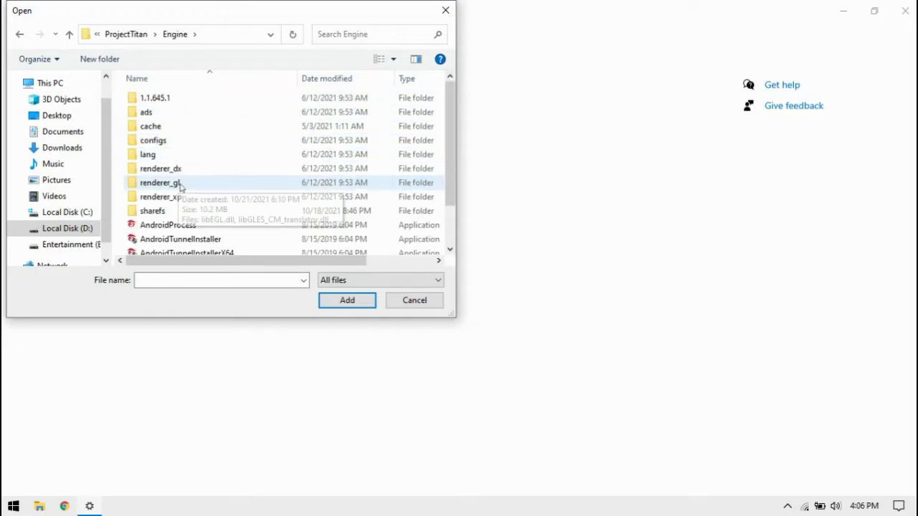
{"action": "scroll", "coordinate": [180, 188], "scroll_direction": "down", "scroll_amount": 1}
{"action": "left_click", "coordinate": [162, 233]}
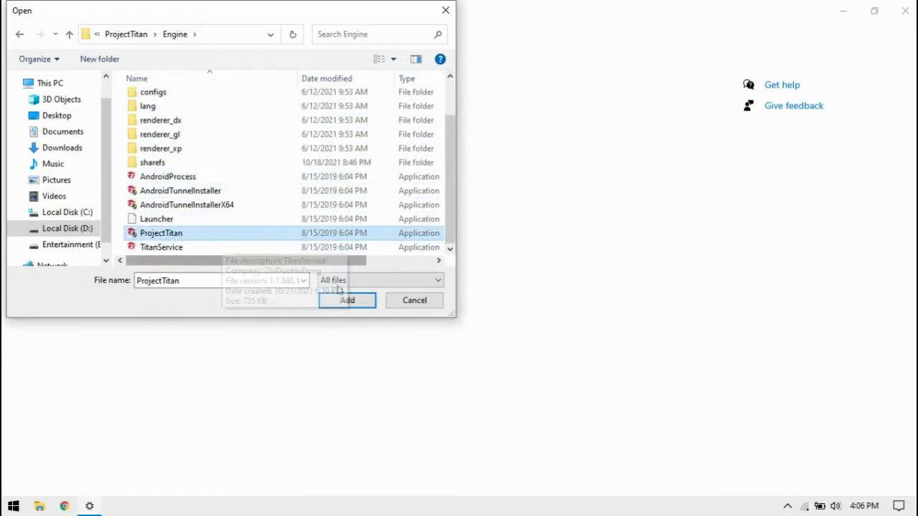
{"action": "left_click", "coordinate": [347, 299]}
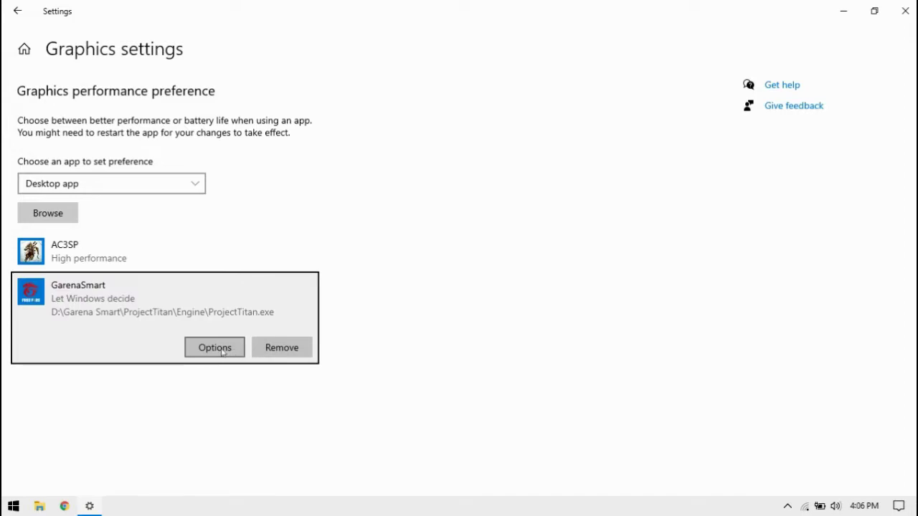
Step: Set the GarenaSmart app's graphics preference to High performance and save it
{"action": "left_click", "coordinate": [222, 351]}
{"action": "left_click", "coordinate": [347, 279]}
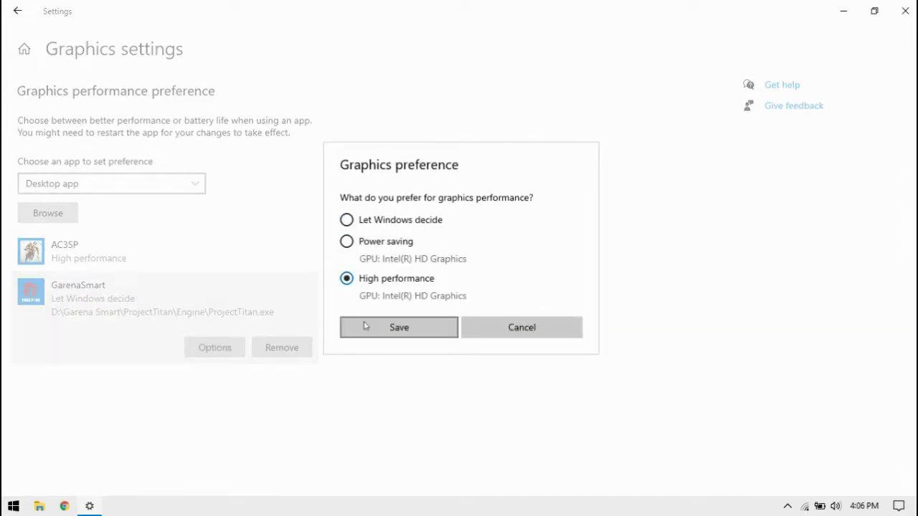
{"action": "left_click", "coordinate": [365, 326]}
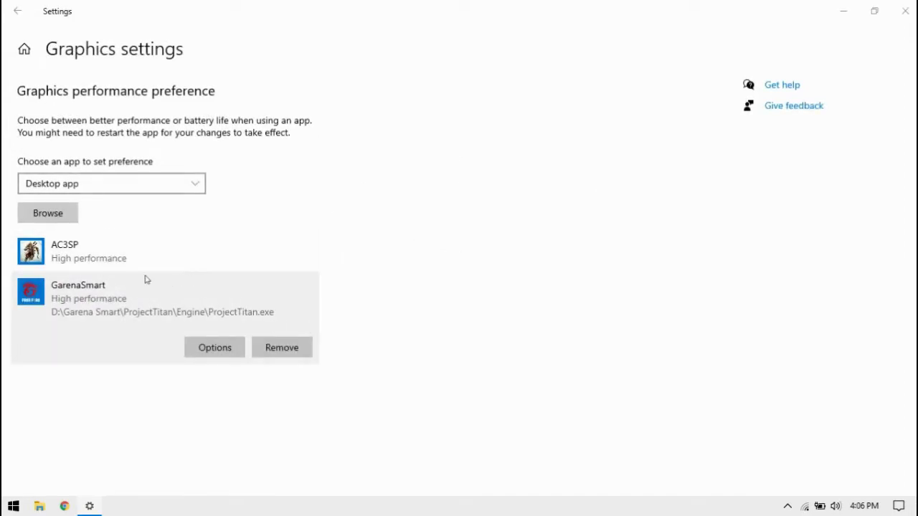
Step: Add Launcher from the same Engine folder with the High performance graphics preference and close the settings window
{"action": "left_click", "coordinate": [47, 213]}
{"action": "scroll", "coordinate": [172, 220], "scroll_direction": "down", "scroll_amount": 2}
{"action": "left_click", "coordinate": [165, 219]}
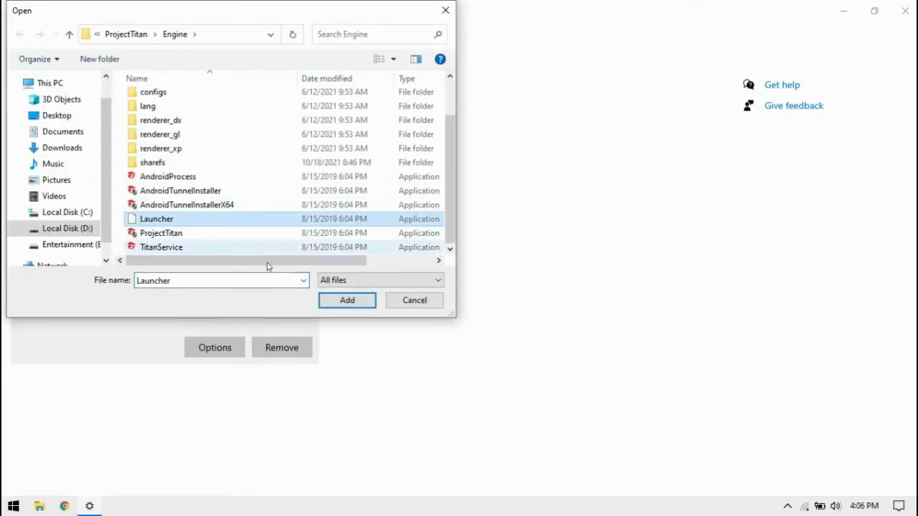
{"action": "left_click", "coordinate": [347, 300]}
{"action": "left_click", "coordinate": [211, 390]}
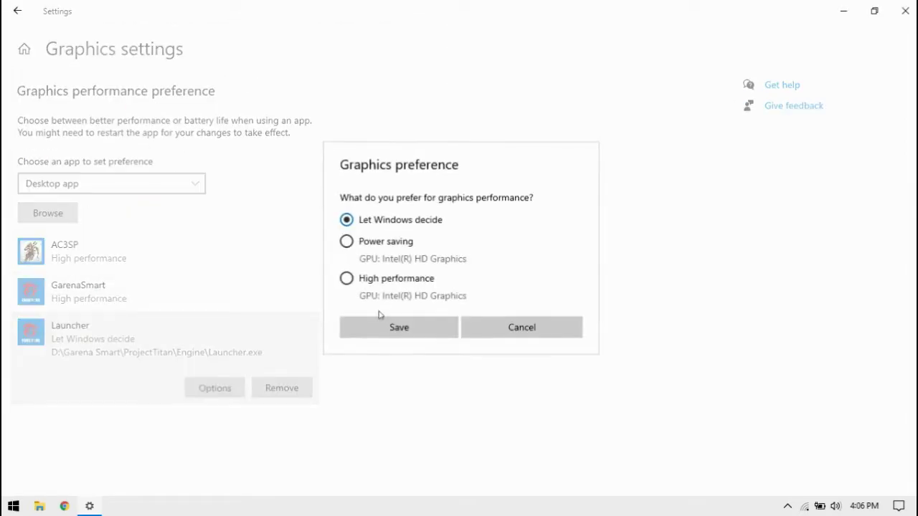
{"action": "left_click", "coordinate": [351, 319]}
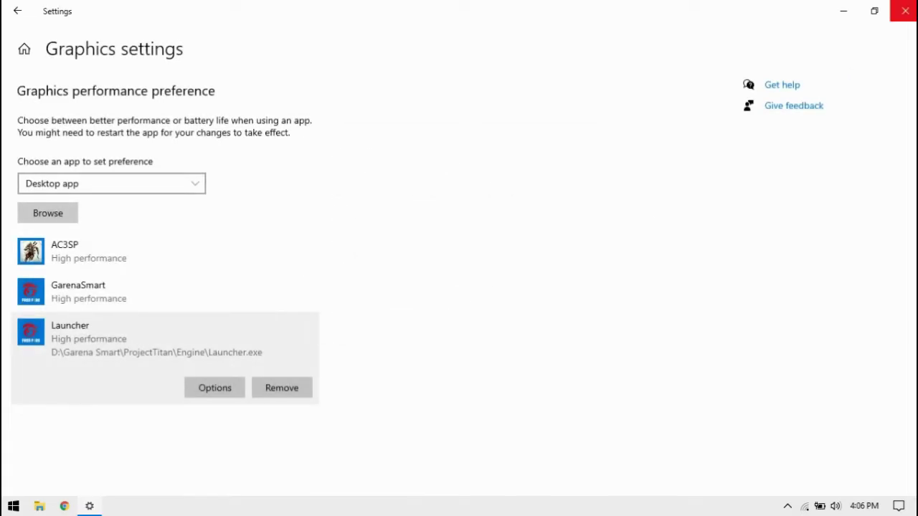
{"action": "left_click", "coordinate": [905, 11]}
Step: Refresh the Windows desktop two times
{"action": "right_click", "coordinate": [350, 181]}
{"action": "left_click", "coordinate": [385, 218]}
{"action": "right_click", "coordinate": [350, 191]}
{"action": "left_click", "coordinate": [385, 230]}
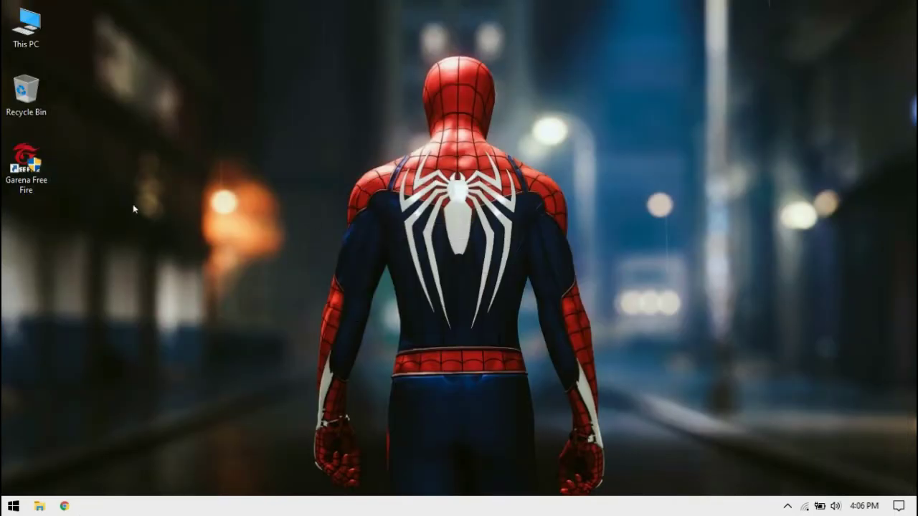
Step: Launch the Garena Free Fire emulator and select Android 4.4.2 in its basic settings
{"action": "double_click", "coordinate": [35, 178]}
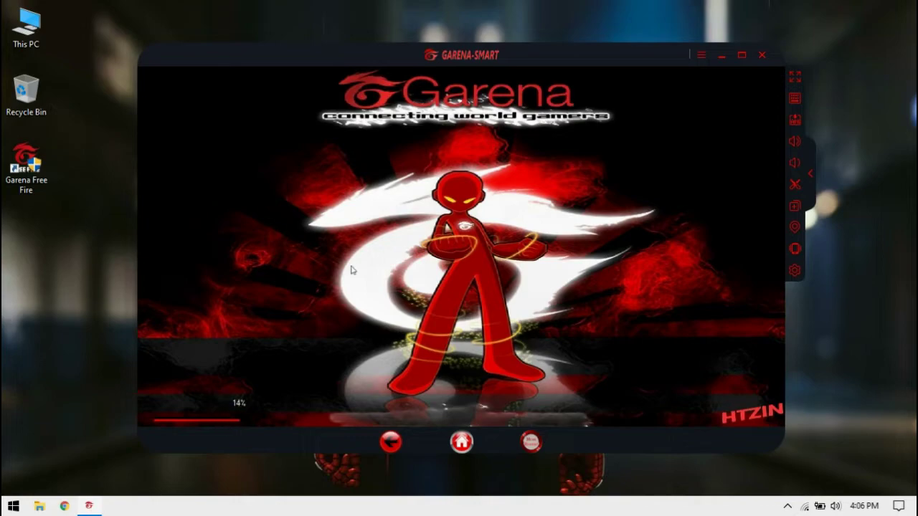
{"action": "left_click", "coordinate": [795, 270]}
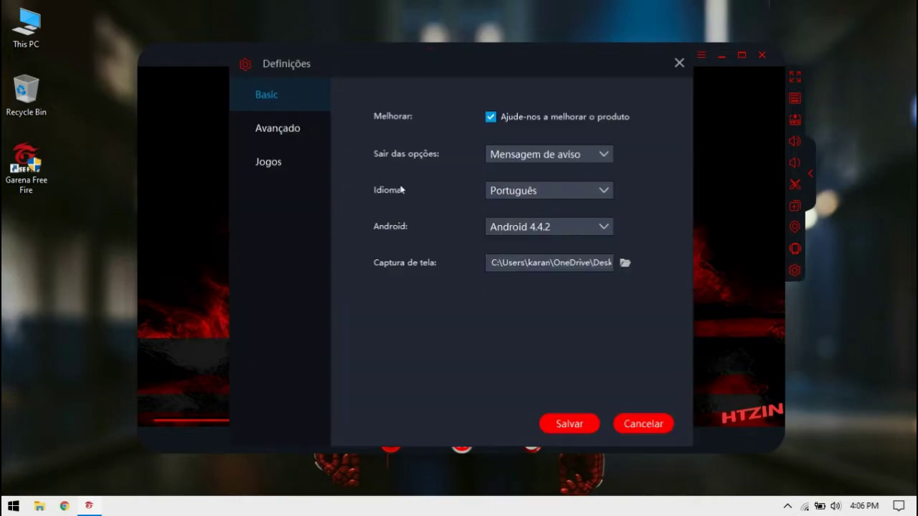
{"action": "left_click", "coordinate": [553, 228]}
{"action": "left_click", "coordinate": [523, 265]}
Step: Switch the emulator's advanced resolution setting to custom (Personalizar) and set the width to 800
{"action": "left_click", "coordinate": [247, 128]}
{"action": "left_click", "coordinate": [584, 120]}
{"action": "left_click", "coordinate": [506, 145]}
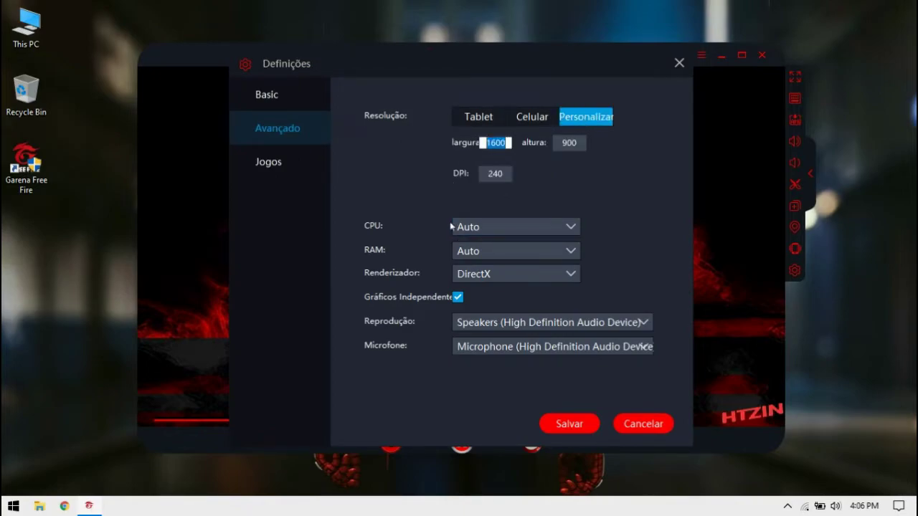
{"action": "type", "text": "800"}
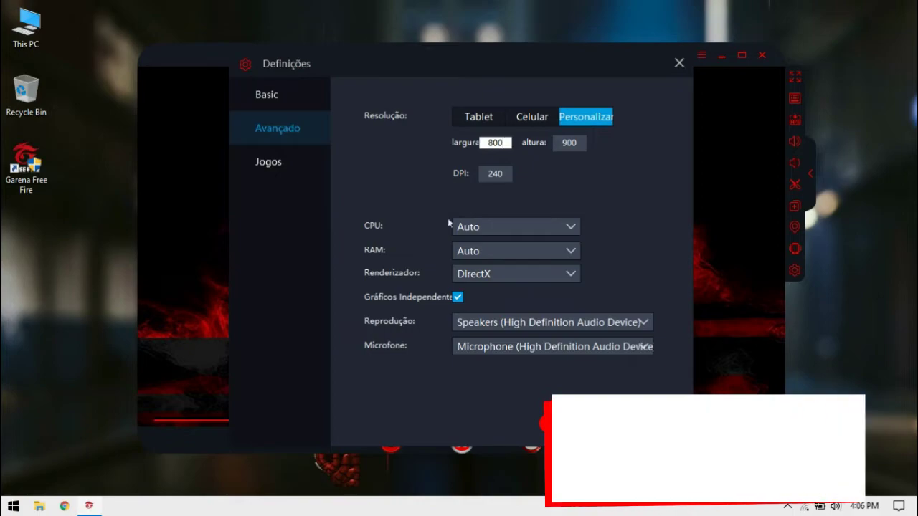
{"action": "key", "text": "Tab"}
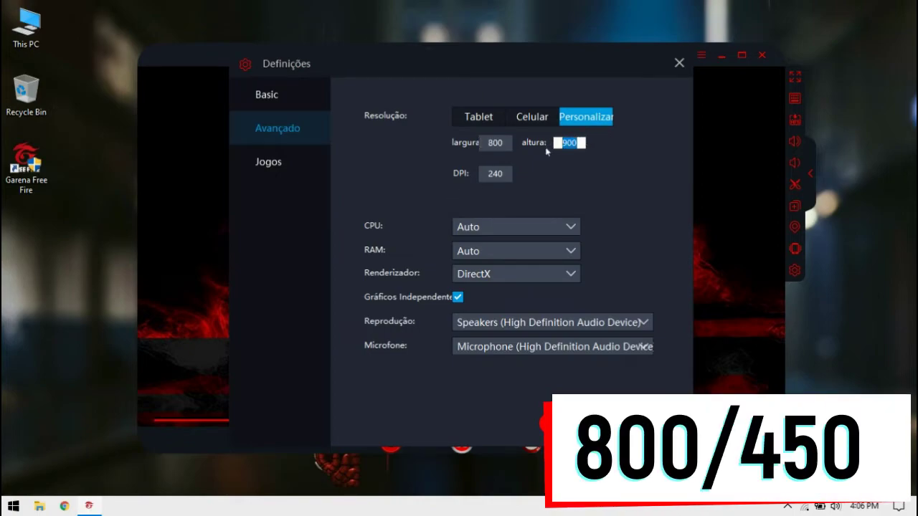
Step: Set the custom resolution's height to 450 and bring the emulator's settings window back to the front
{"action": "type", "text": "540"}
{"action": "key", "text": "BackSpace"}
{"action": "key", "text": "BackSpace"}
{"action": "key", "text": "BackSpace"}
{"action": "type", "text": "45"}
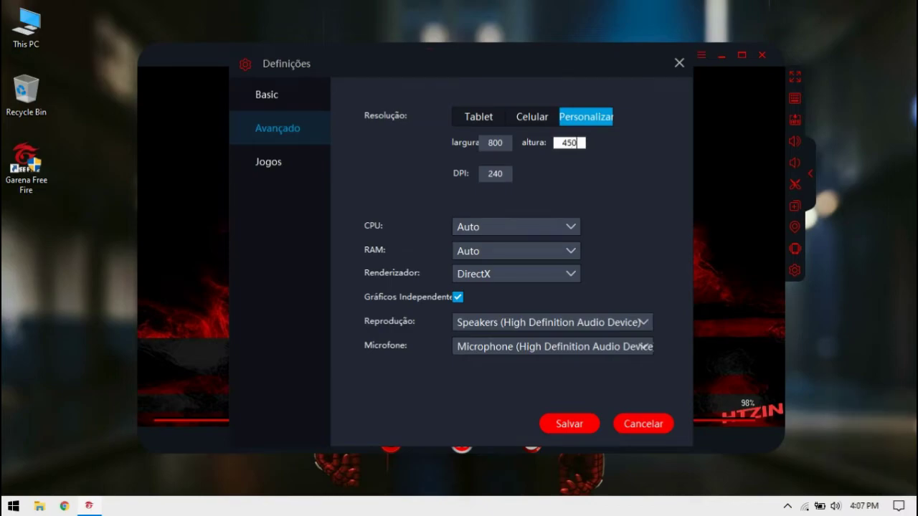
{"action": "type", "text": "0"}
{"action": "left_click", "coordinate": [501, 174]}
{"action": "key", "text": "Return"}
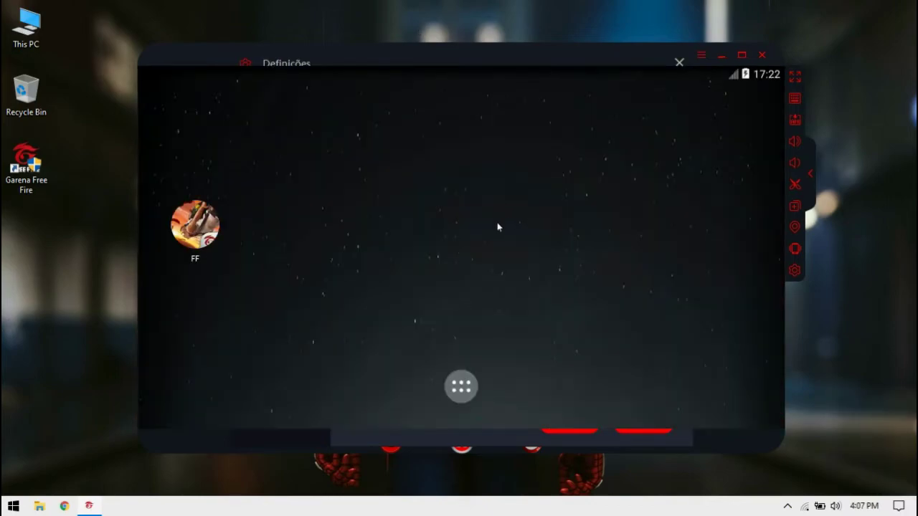
{"action": "mouse_move", "coordinate": [89, 506]}
{"action": "left_click", "coordinate": [86, 448]}
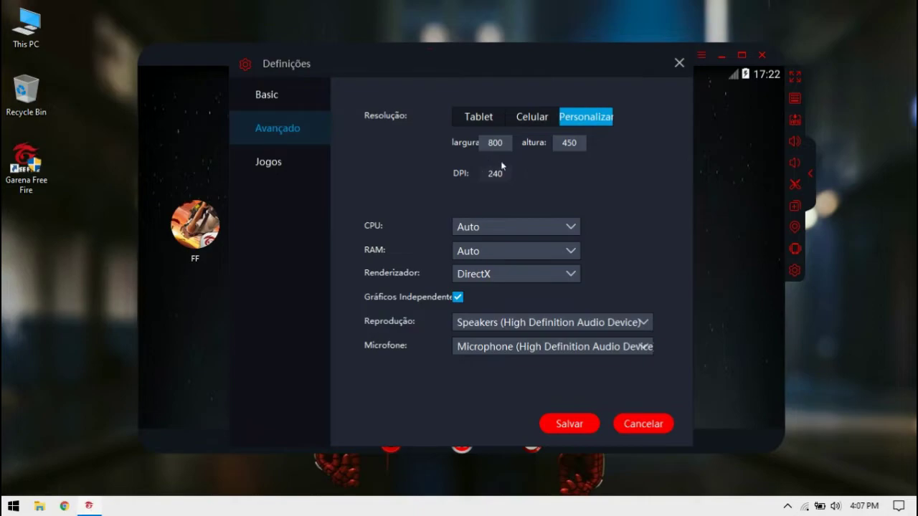
Step: Choose Auto for CPU and RAM and DirectX as the renderer, with the Gráficos Independente option enabled
{"action": "left_click", "coordinate": [491, 228]}
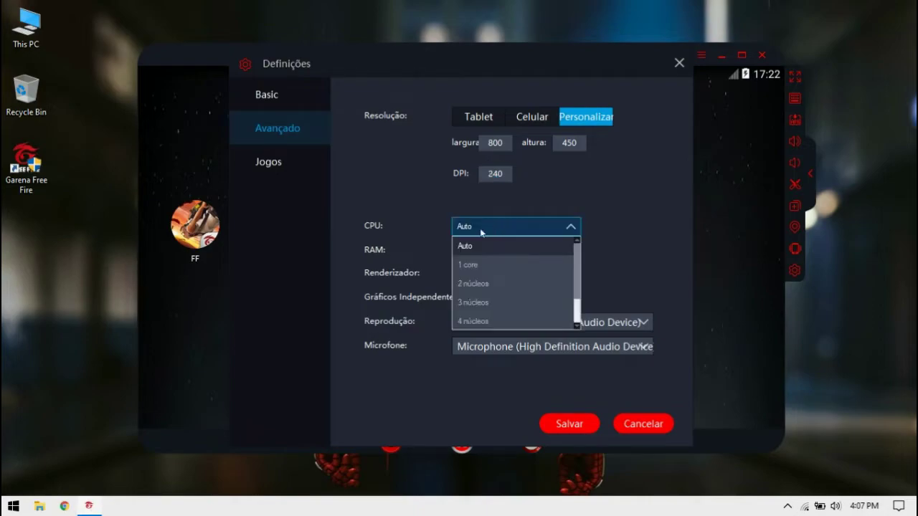
{"action": "left_click", "coordinate": [476, 246]}
{"action": "left_click", "coordinate": [516, 251]}
{"action": "left_click", "coordinate": [472, 269]}
{"action": "left_click", "coordinate": [516, 273]}
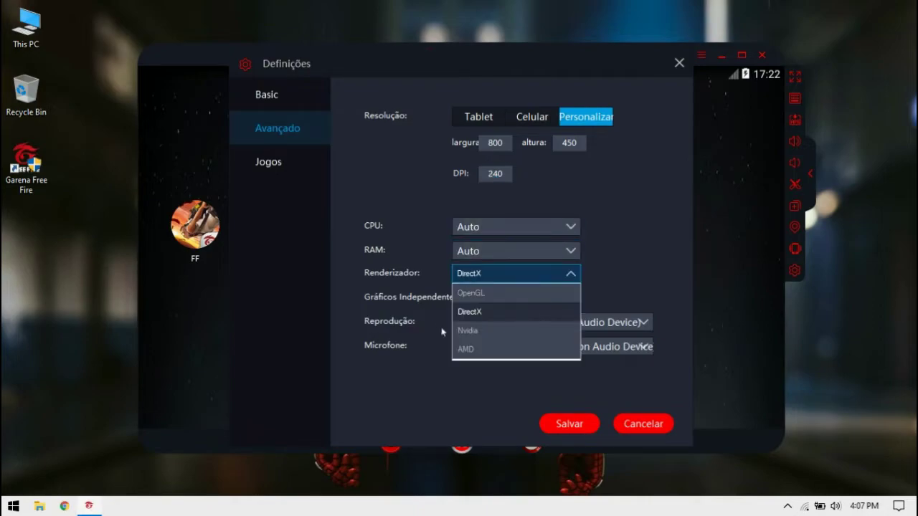
{"action": "left_click", "coordinate": [469, 313]}
{"action": "left_click", "coordinate": [457, 298]}
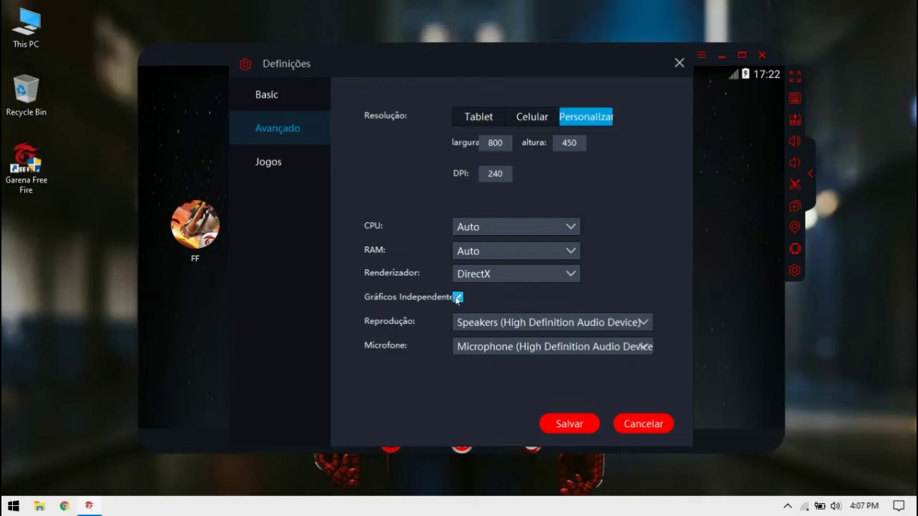
Step: View the Free Fire options under Jogos, save the emulator settings and confirm applying them
{"action": "left_click", "coordinate": [265, 162]}
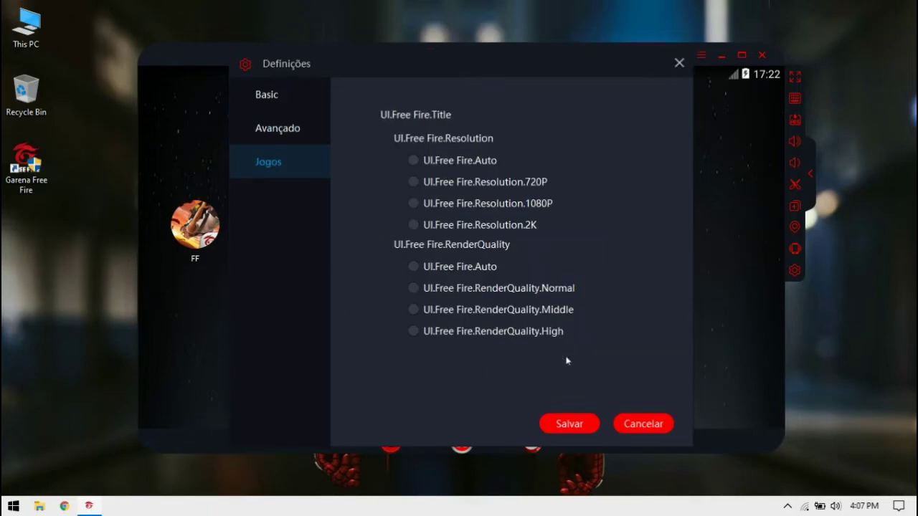
{"action": "left_click", "coordinate": [574, 424]}
{"action": "left_click", "coordinate": [502, 307]}
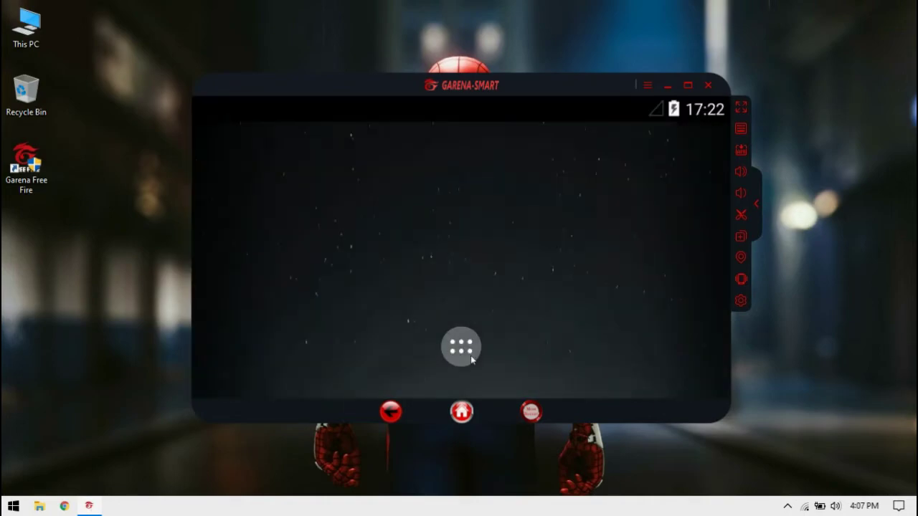
Step: Set the font size to Small in the emulator's Android display settings and return to the main settings list
{"action": "left_click", "coordinate": [461, 351]}
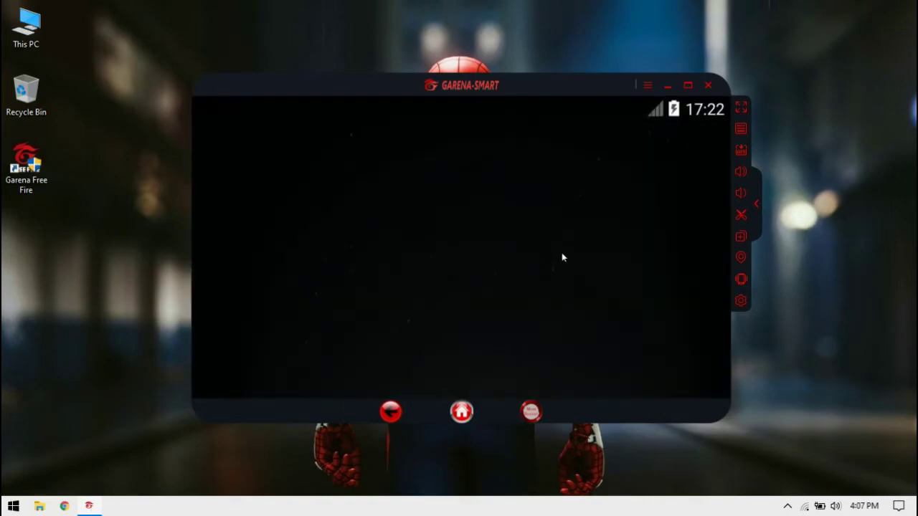
{"action": "left_click", "coordinate": [504, 183]}
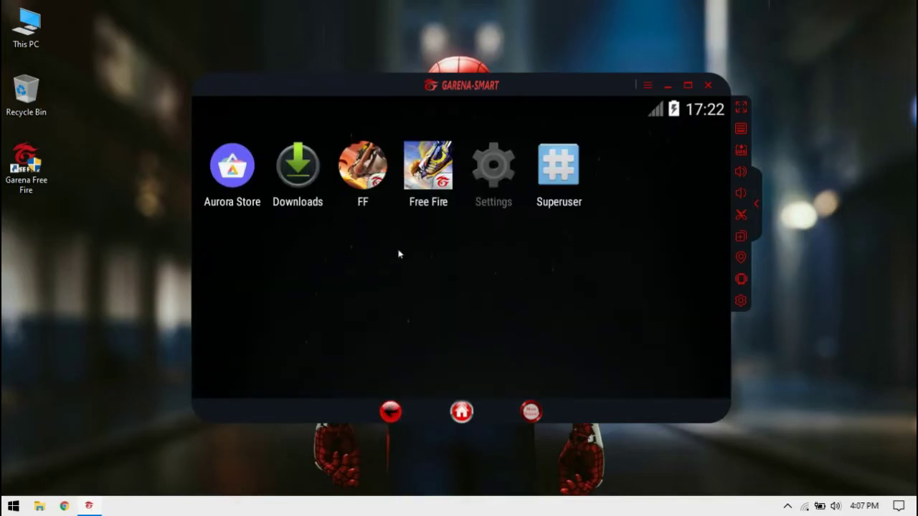
{"action": "scroll", "coordinate": [331, 370], "scroll_direction": "down", "scroll_amount": 5}
{"action": "scroll", "coordinate": [289, 241], "scroll_direction": "up", "scroll_amount": 1}
{"action": "left_click", "coordinate": [326, 248]}
{"action": "scroll", "coordinate": [319, 316], "scroll_direction": "down", "scroll_amount": 5}
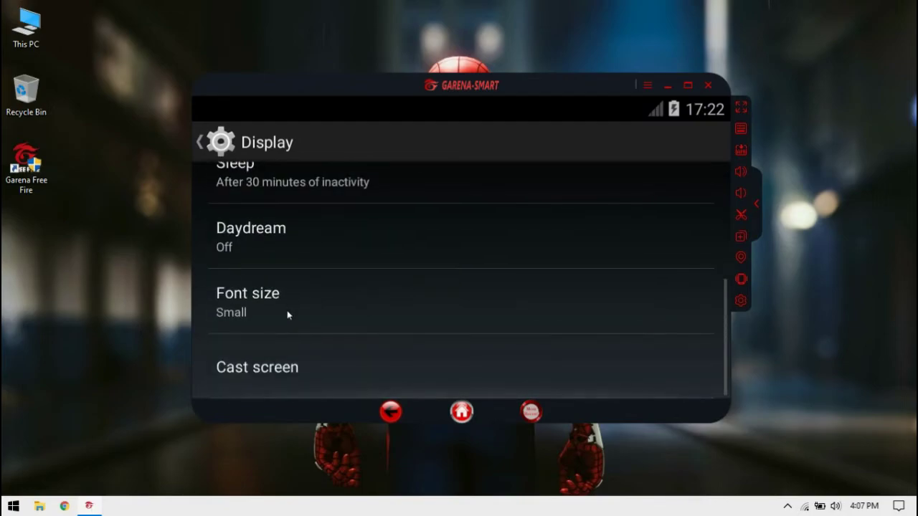
{"action": "left_click", "coordinate": [289, 305]}
{"action": "left_click", "coordinate": [358, 212]}
{"action": "left_click", "coordinate": [357, 210]}
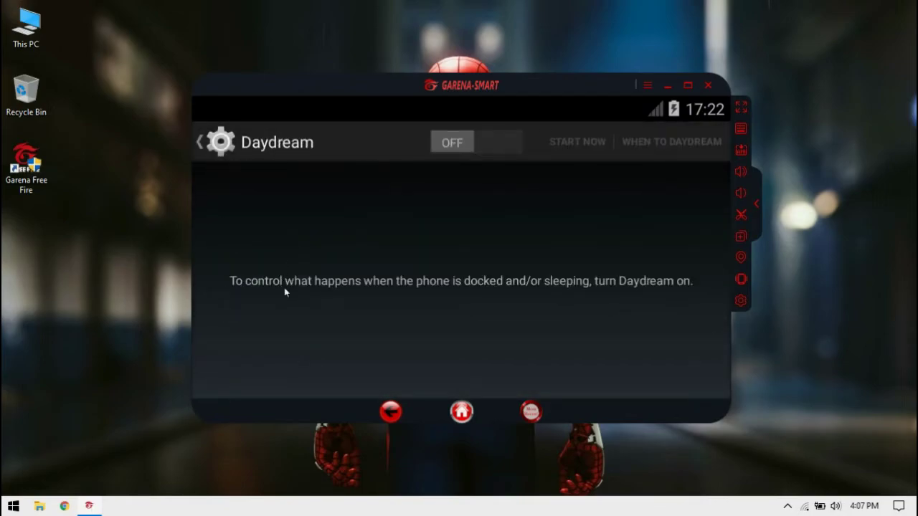
{"action": "left_click", "coordinate": [388, 419]}
{"action": "left_click", "coordinate": [389, 418]}
Step: Set the window, transition and animator duration scales to Animation off in the Android developer options
{"action": "scroll", "coordinate": [389, 276], "scroll_direction": "down", "scroll_amount": 10}
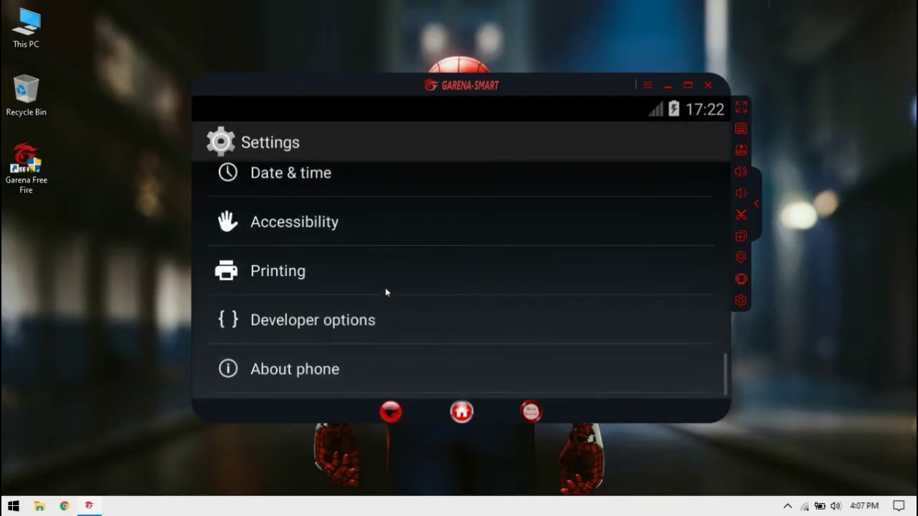
{"action": "left_click", "coordinate": [339, 341]}
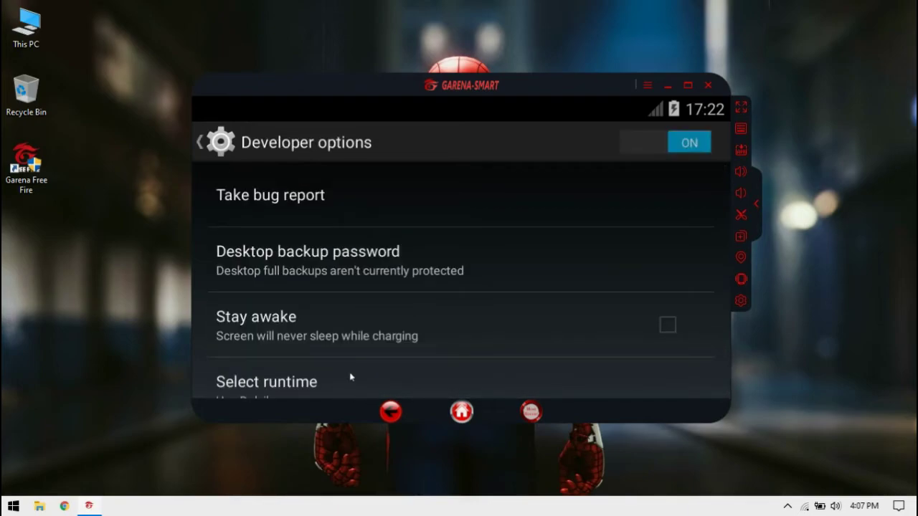
{"action": "scroll", "coordinate": [351, 377], "scroll_direction": "down", "scroll_amount": 15}
{"action": "scroll", "coordinate": [339, 374], "scroll_direction": "down", "scroll_amount": 3}
{"action": "left_click", "coordinate": [308, 251]}
{"action": "left_click", "coordinate": [446, 218]}
{"action": "left_click", "coordinate": [275, 291]}
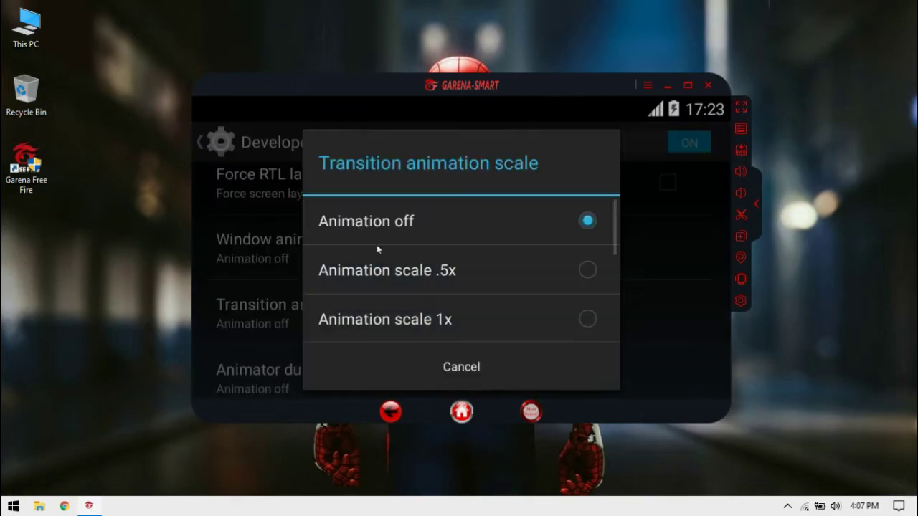
{"action": "left_click", "coordinate": [374, 223]}
{"action": "left_click", "coordinate": [276, 375]}
{"action": "left_click", "coordinate": [337, 215]}
Step: Make sure Force GPU rendering is enabled in the developer options and review the options down to the Apps section
{"action": "scroll", "coordinate": [294, 359], "scroll_direction": "down", "scroll_amount": 5}
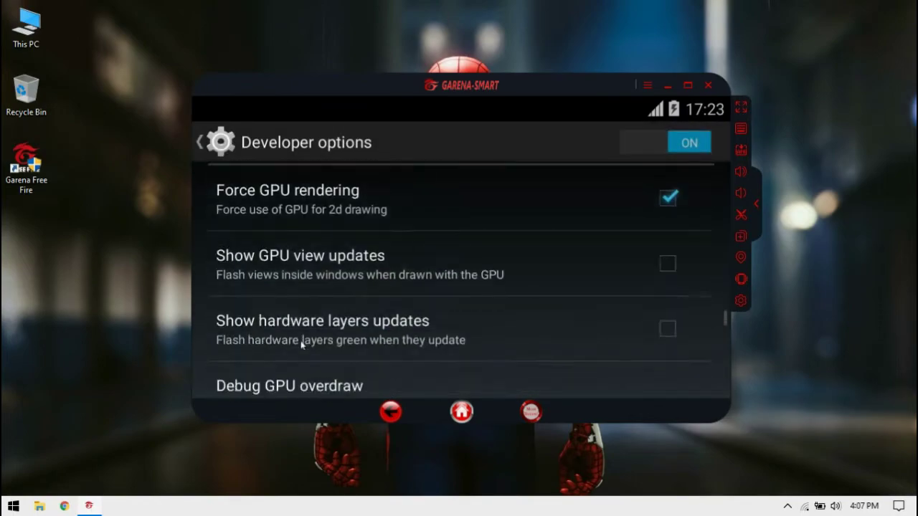
{"action": "scroll", "coordinate": [285, 218], "scroll_direction": "up", "scroll_amount": 1}
{"action": "left_click", "coordinate": [285, 218]}
{"action": "left_click", "coordinate": [285, 218]}
{"action": "scroll", "coordinate": [315, 357], "scroll_direction": "down", "scroll_amount": 10}
{"action": "scroll", "coordinate": [314, 344], "scroll_direction": "up", "scroll_amount": 8}
{"action": "left_click", "coordinate": [307, 214]}
{"action": "scroll", "coordinate": [305, 215], "scroll_direction": "down", "scroll_amount": 8}
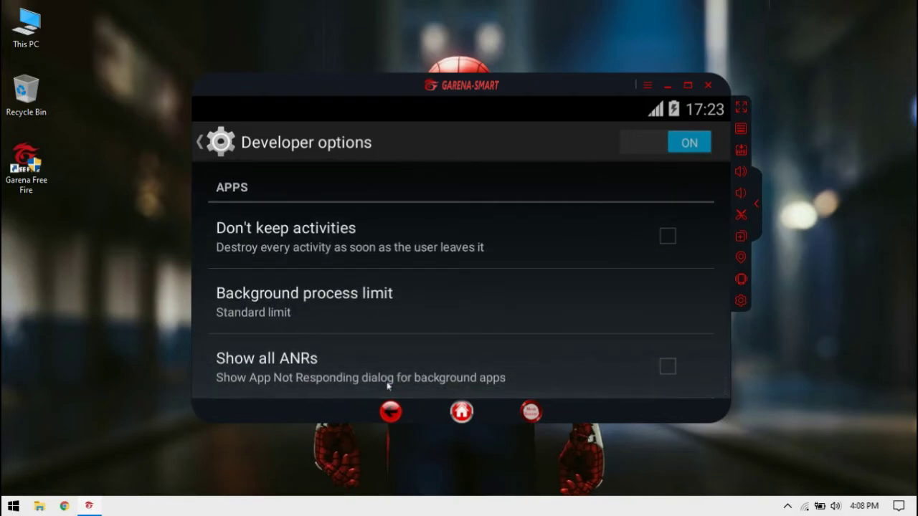
Step: Leave the developer options, look at the About phone and Accessibility pages, and return to the Android settings list
{"action": "left_click", "coordinate": [387, 413]}
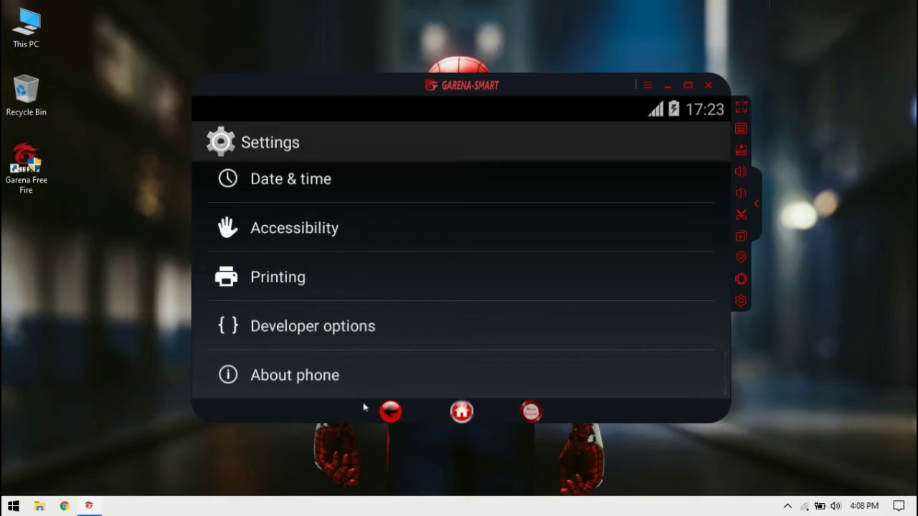
{"action": "left_click", "coordinate": [287, 381]}
{"action": "left_click", "coordinate": [391, 413]}
{"action": "left_click", "coordinate": [351, 237]}
{"action": "left_click", "coordinate": [390, 412]}
Step: Set the pointer speed to maximum in the Language & input settings, confirm it and return to the main settings list
{"action": "scroll", "coordinate": [399, 349], "scroll_direction": "up", "scroll_amount": 5}
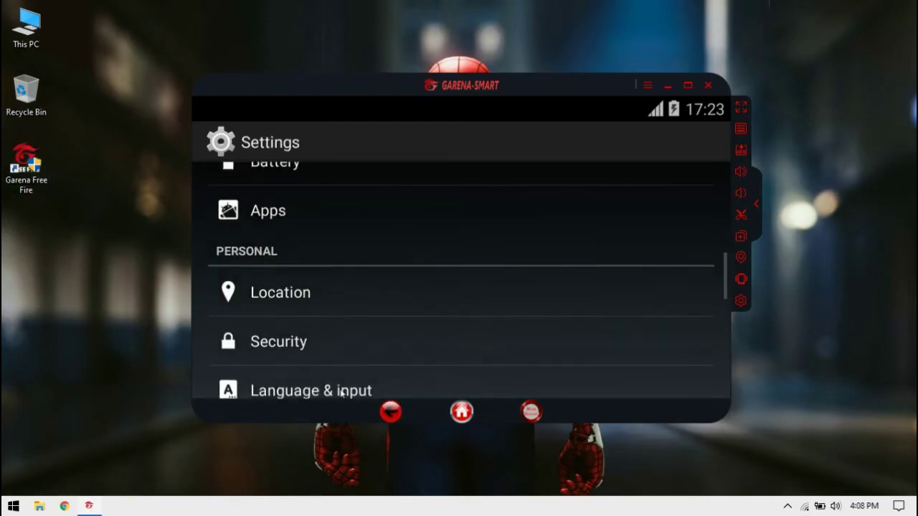
{"action": "left_click", "coordinate": [445, 390]}
{"action": "scroll", "coordinate": [320, 287], "scroll_direction": "down", "scroll_amount": 3}
{"action": "scroll", "coordinate": [320, 284], "scroll_direction": "down", "scroll_amount": 5}
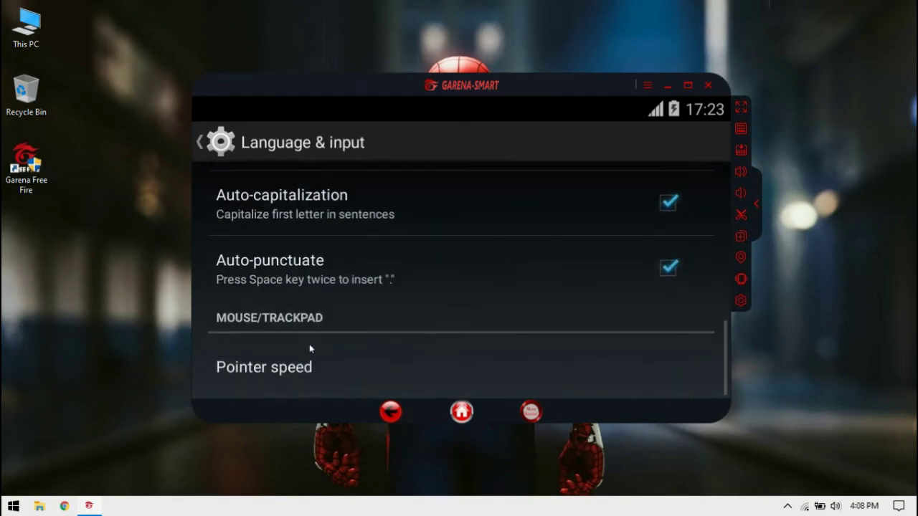
{"action": "left_click", "coordinate": [322, 381]}
{"action": "left_click_drag", "start_coordinate": [572, 293], "coordinate": [602, 269]}
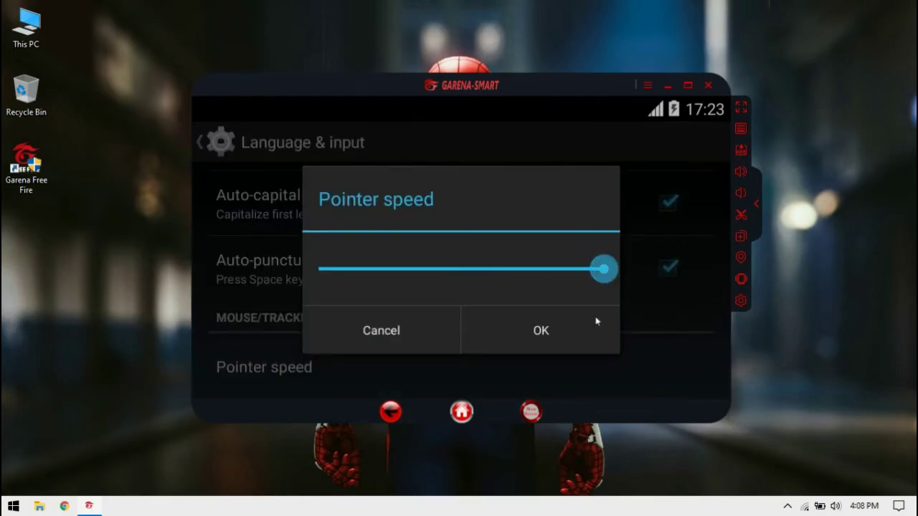
{"action": "left_click", "coordinate": [610, 313]}
{"action": "left_click", "coordinate": [391, 412]}
Step: Leave the Android settings for the emulator's home screen and launch the FF app
{"action": "left_click", "coordinate": [530, 410]}
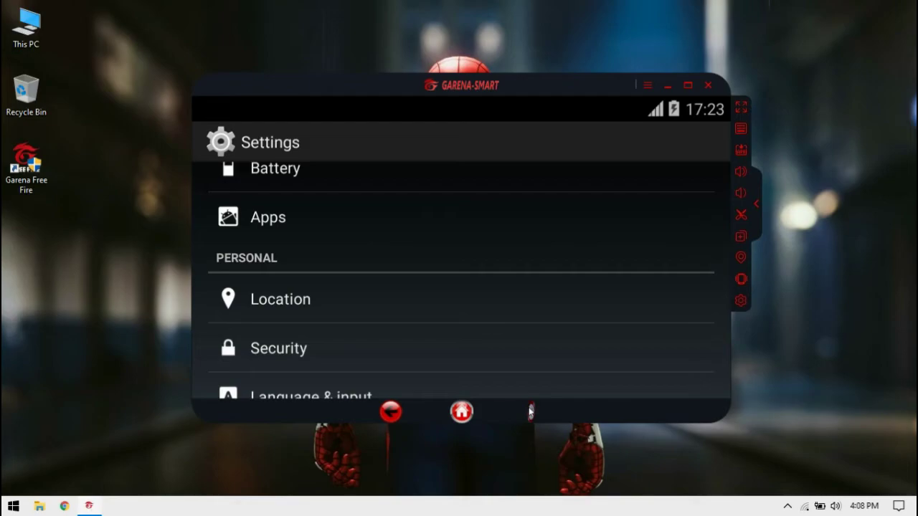
{"action": "left_click", "coordinate": [629, 389]}
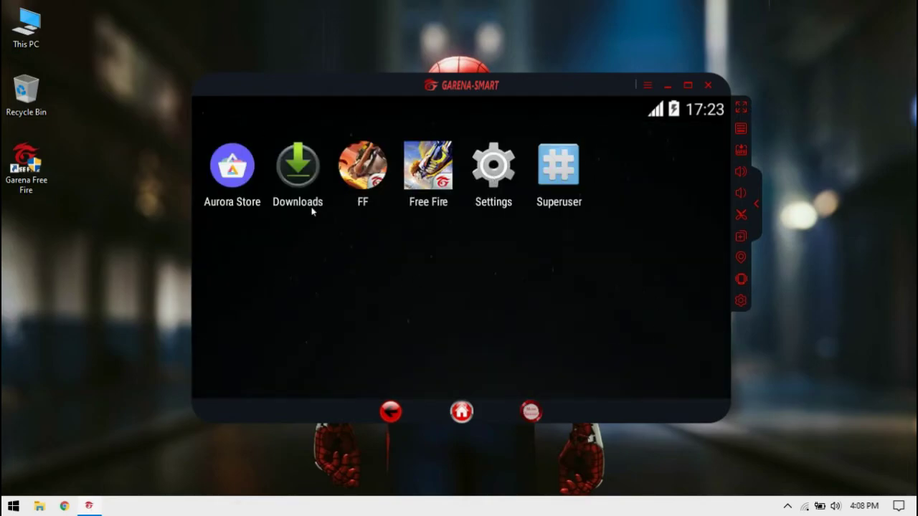
{"action": "left_click", "coordinate": [368, 169]}
{"action": "left_click", "coordinate": [355, 299]}
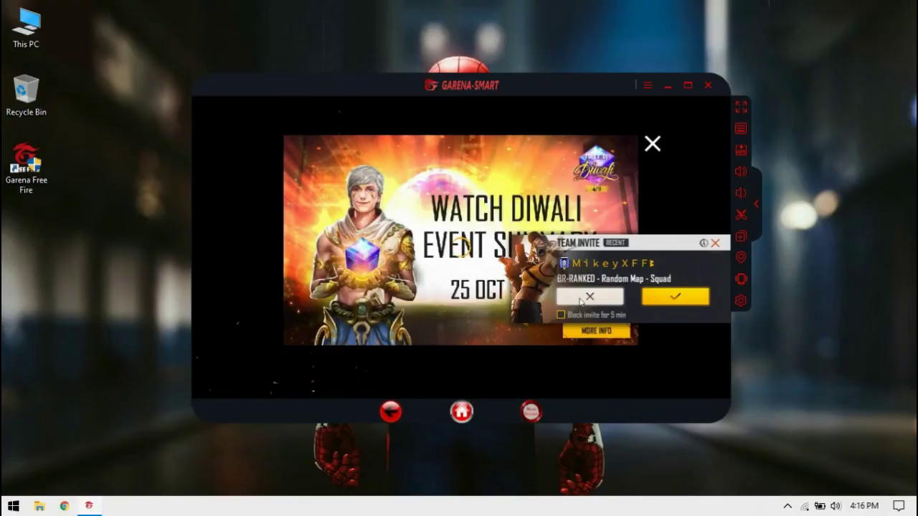
Step: Decline the team invite and close the event announcements and the Missions page to reach the Free Fire lobby
{"action": "left_click", "coordinate": [585, 297]}
{"action": "left_click", "coordinate": [652, 144]}
{"action": "left_click", "coordinate": [654, 146]}
{"action": "left_click", "coordinate": [652, 145]}
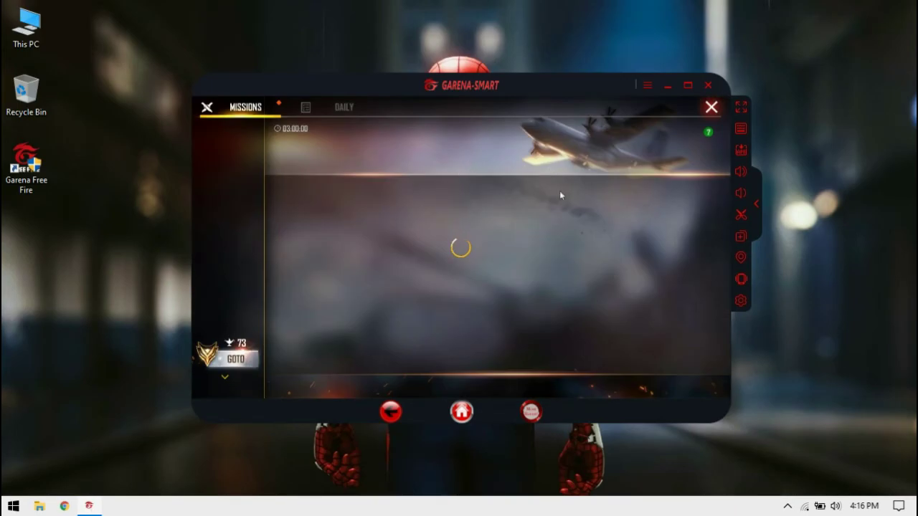
{"action": "left_click", "coordinate": [711, 107]}
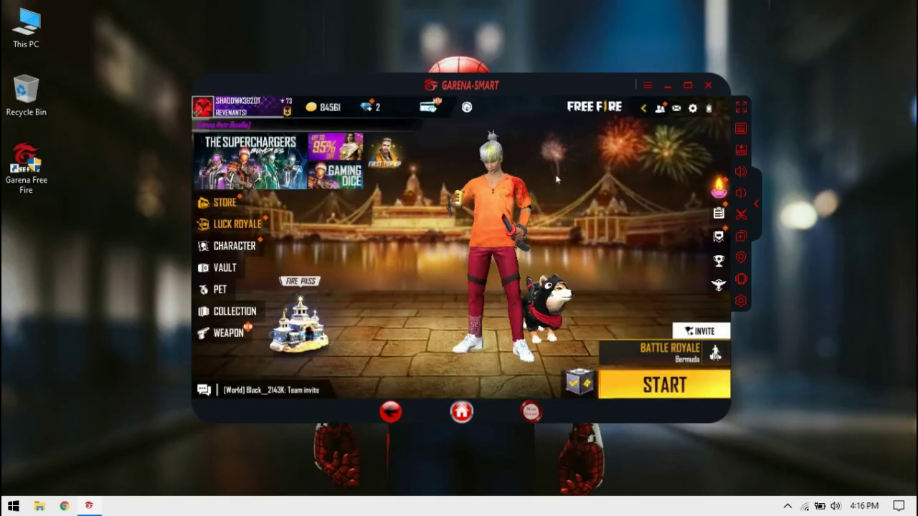
Step: Set Graphics to Smooth and High FPS to High in the game's display settings, check the Basic settings and return to the lobby
{"action": "left_click", "coordinate": [692, 108]}
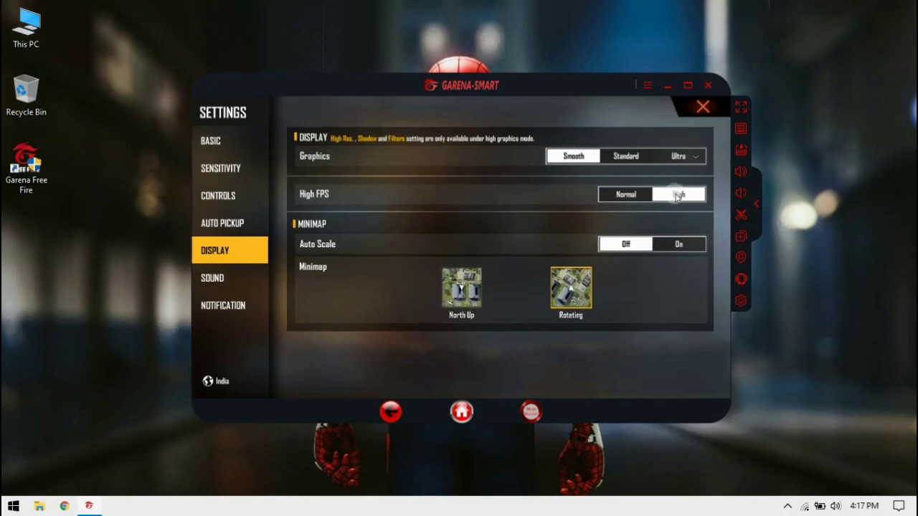
{"action": "left_click", "coordinate": [210, 141]}
{"action": "left_click", "coordinate": [703, 107]}
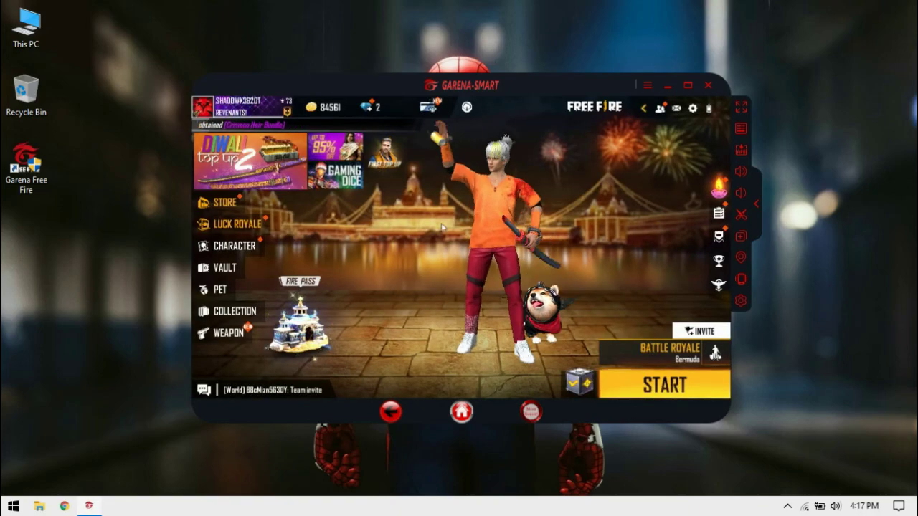